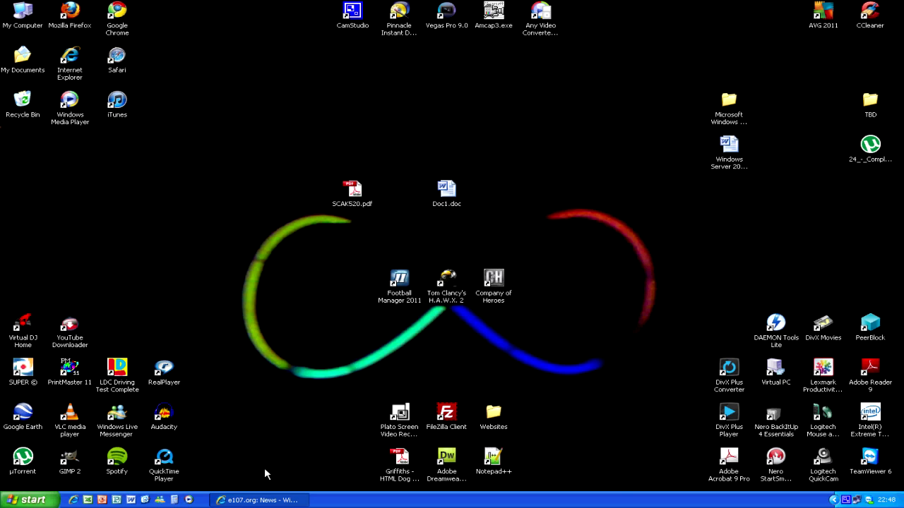
Go to e107.org's Downloads page and start the e107 0.7.24 Full install (.zip) download.
click(290, 501)
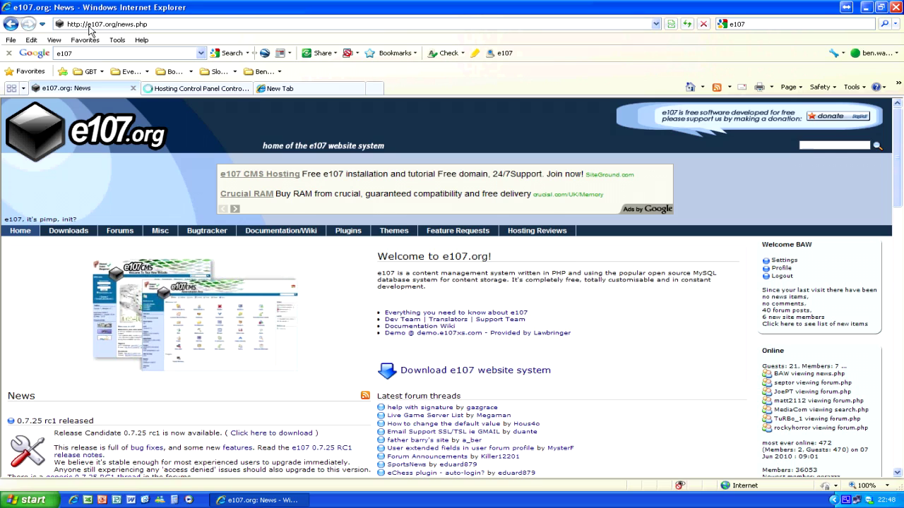
click(108, 24)
click(109, 24)
click(77, 234)
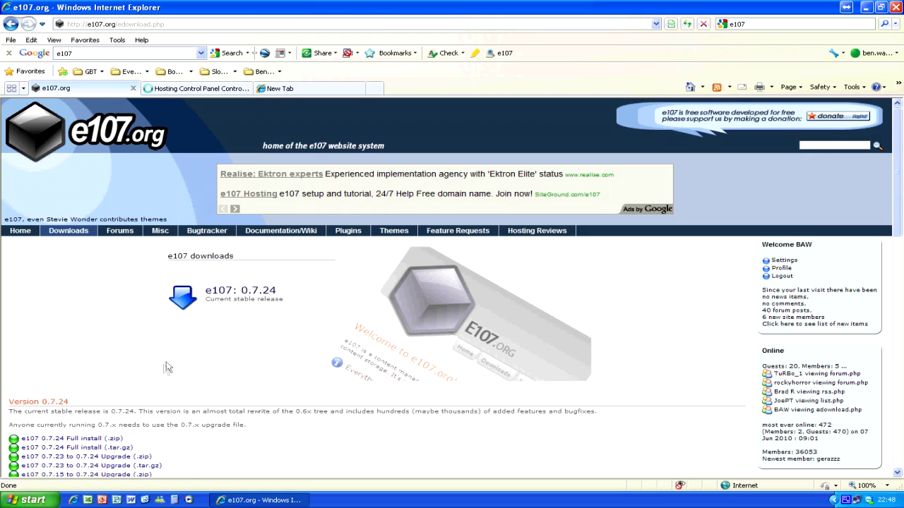
click(91, 443)
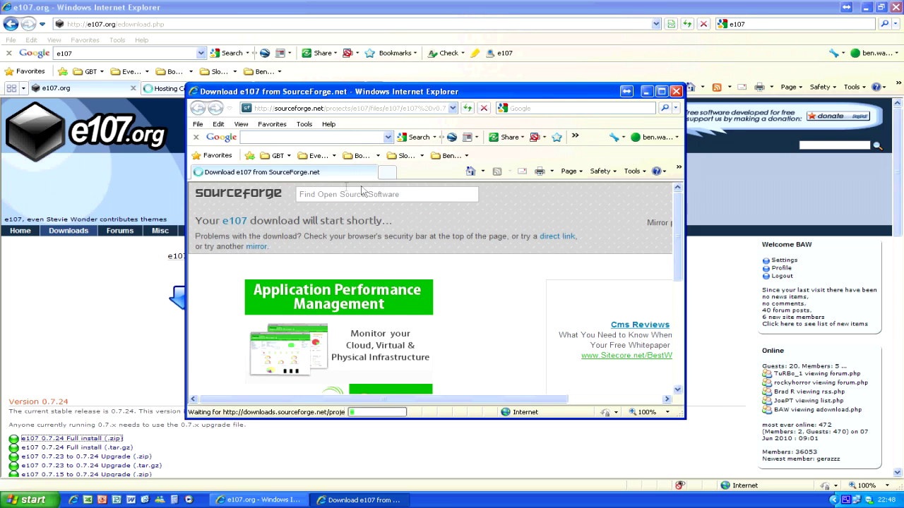
click(353, 188)
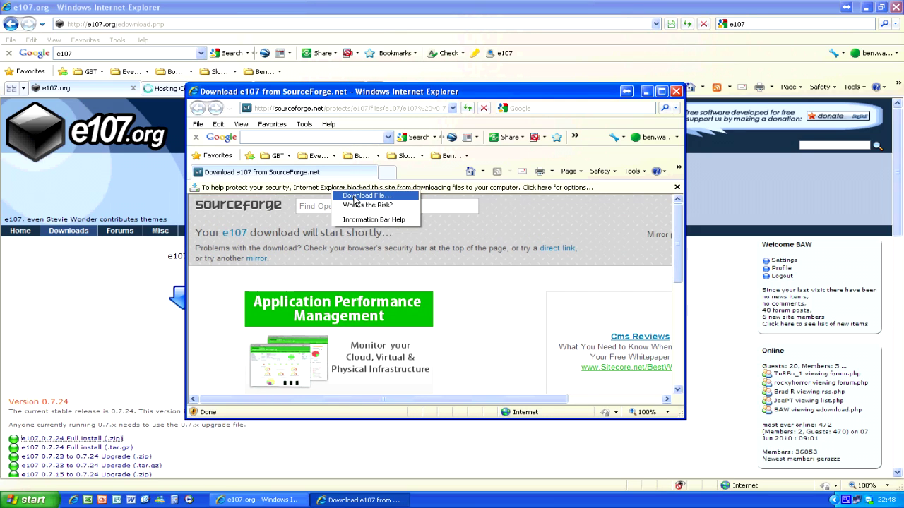
click(355, 197)
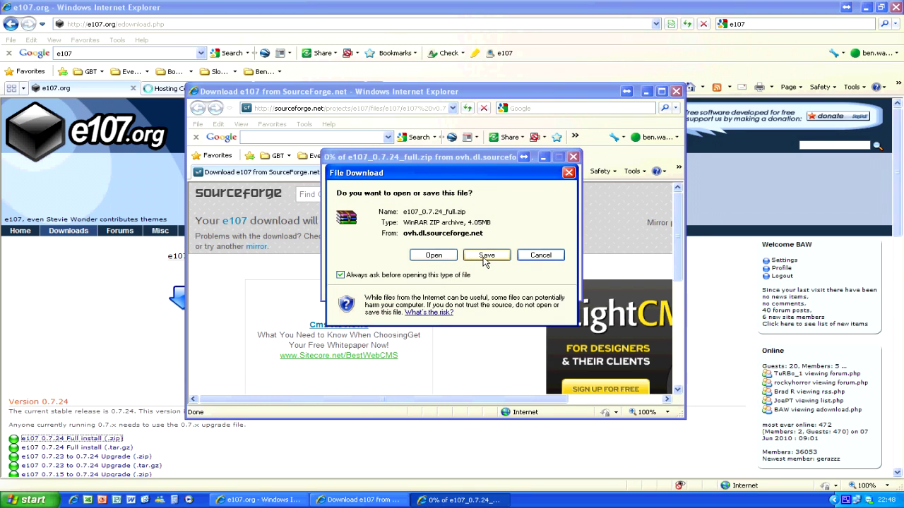
click(540, 256)
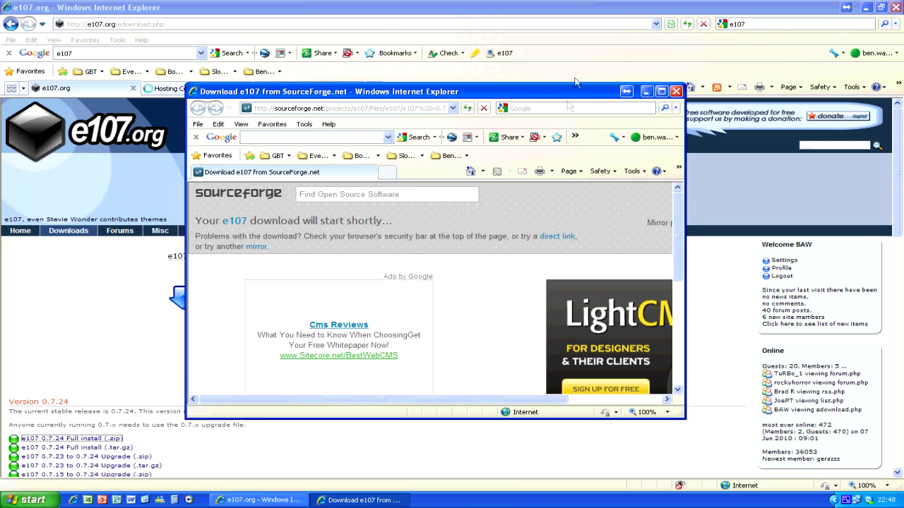
click(676, 91)
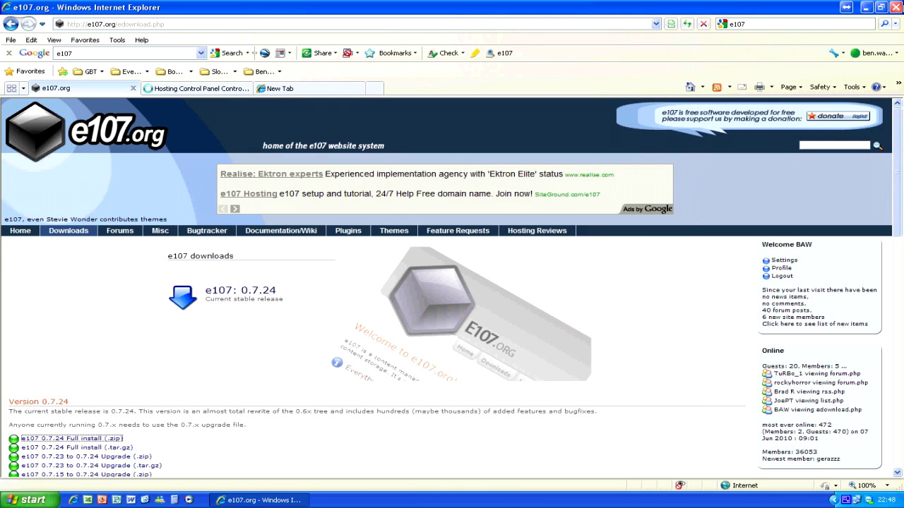
click(866, 7)
double_click(501, 427)
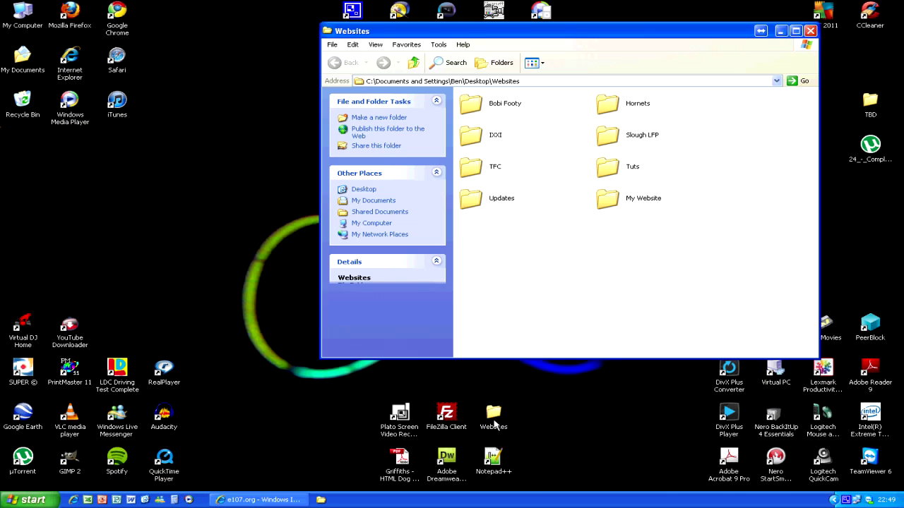
double_click(519, 195)
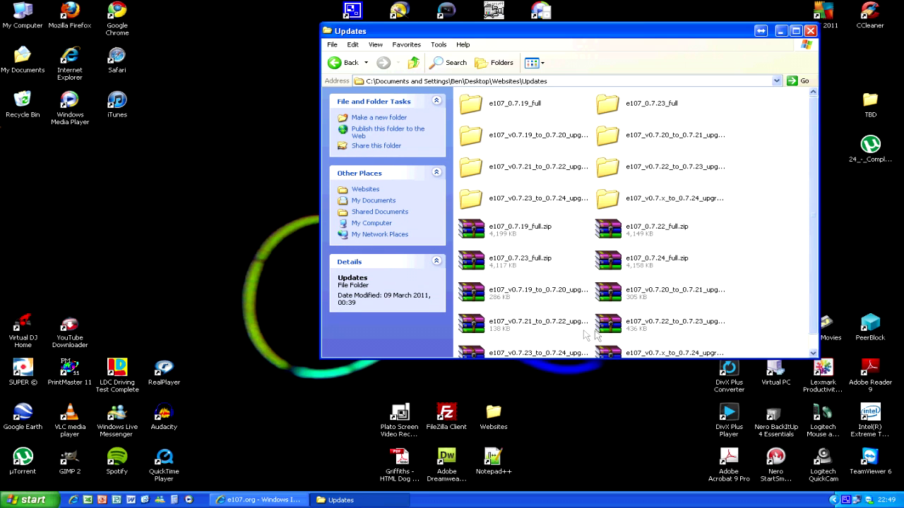
click(629, 260)
click(811, 31)
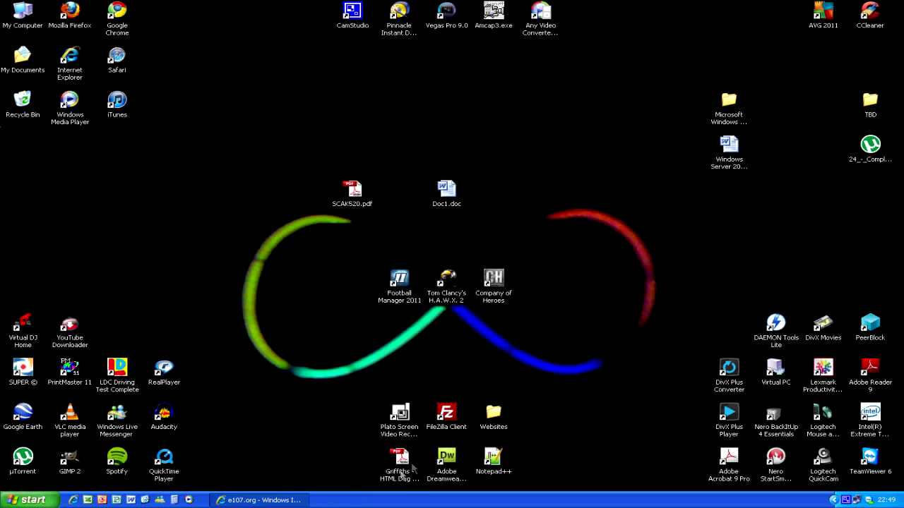
click(262, 500)
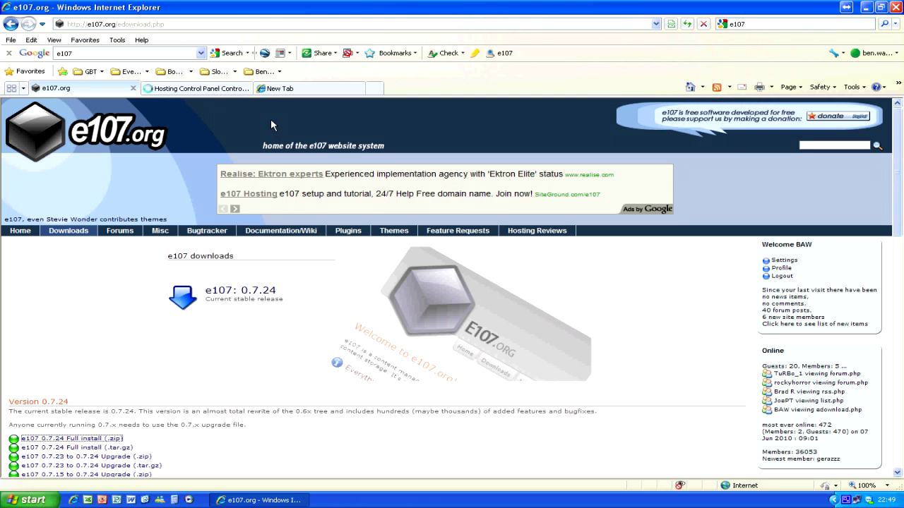
Open the Hosting Control Panel's File Manager on the public_html folder.
click(219, 89)
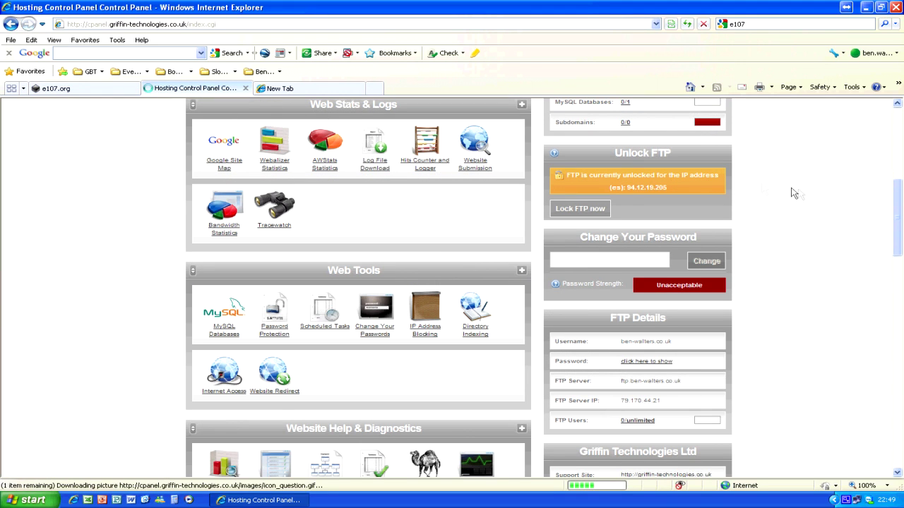
scroll(851, 275, up, 3)
scroll(810, 274, up, 5)
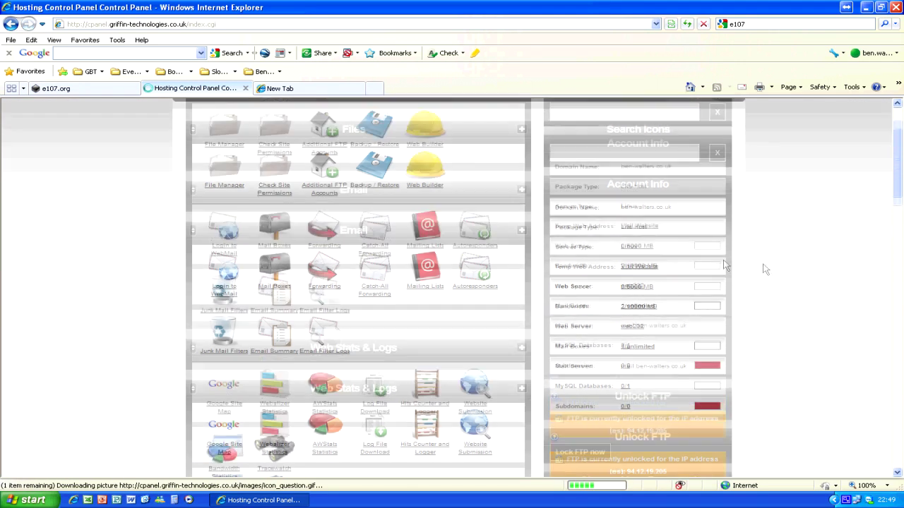
click(232, 190)
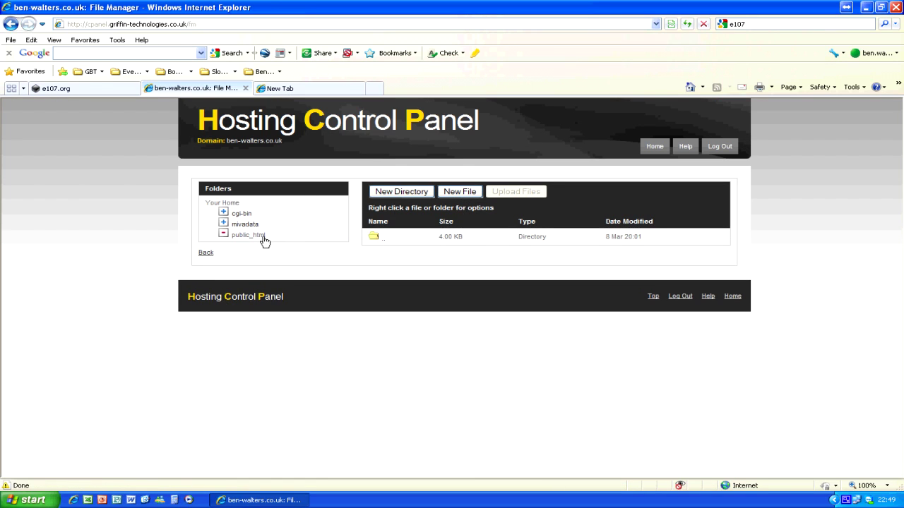
click(257, 238)
Upload e107_0.7.24_full.zip from the computer into public_html.
click(529, 195)
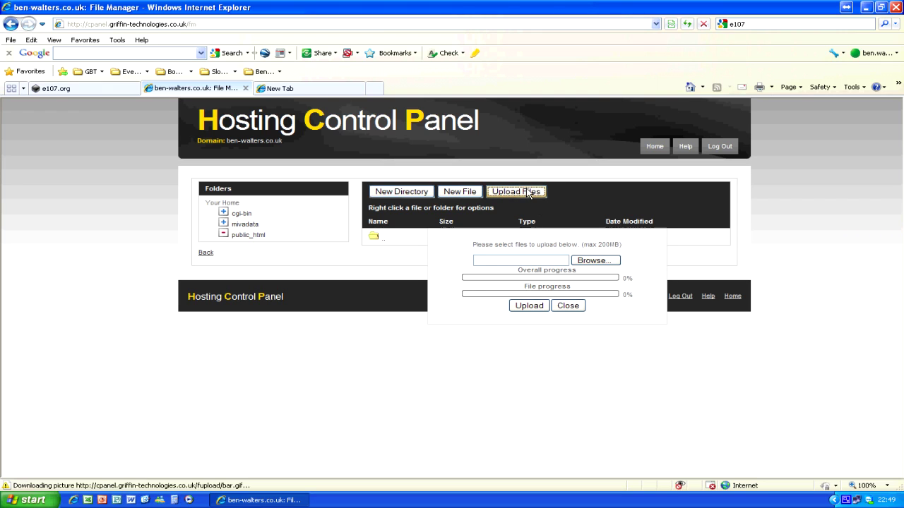
click(595, 261)
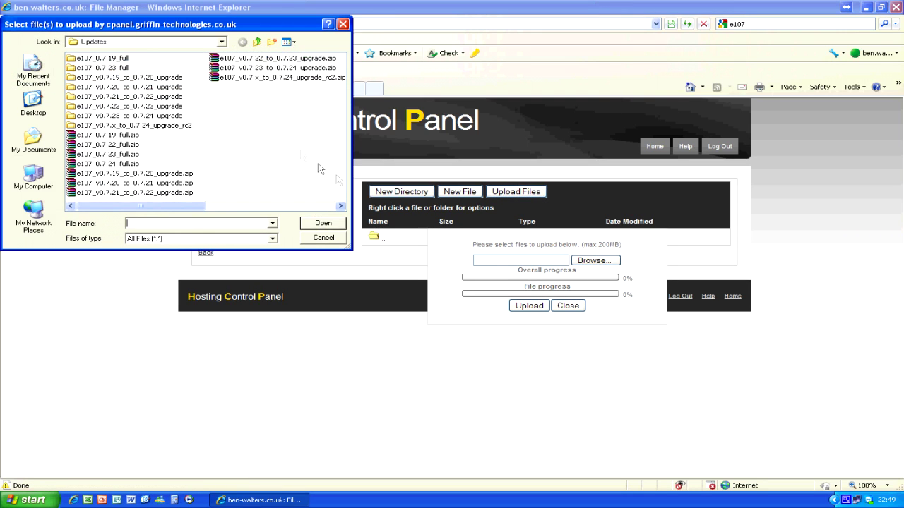
double_click(125, 167)
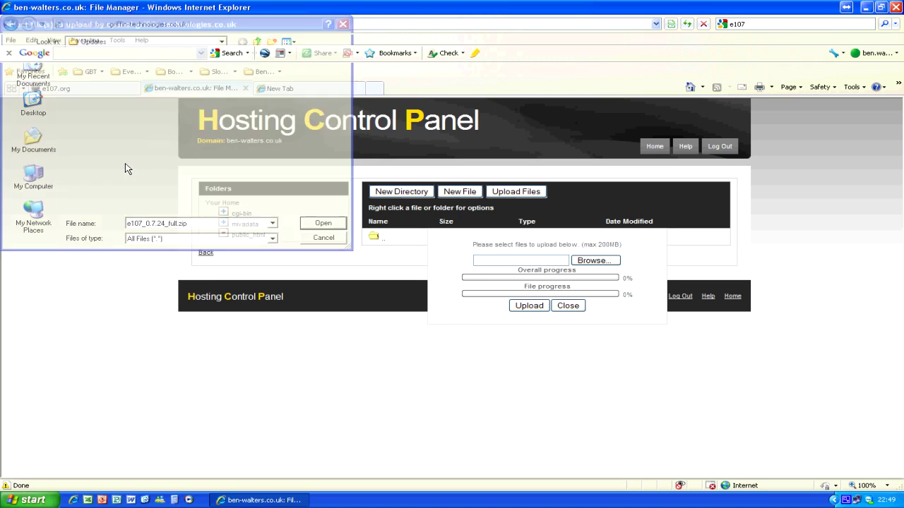
click(526, 307)
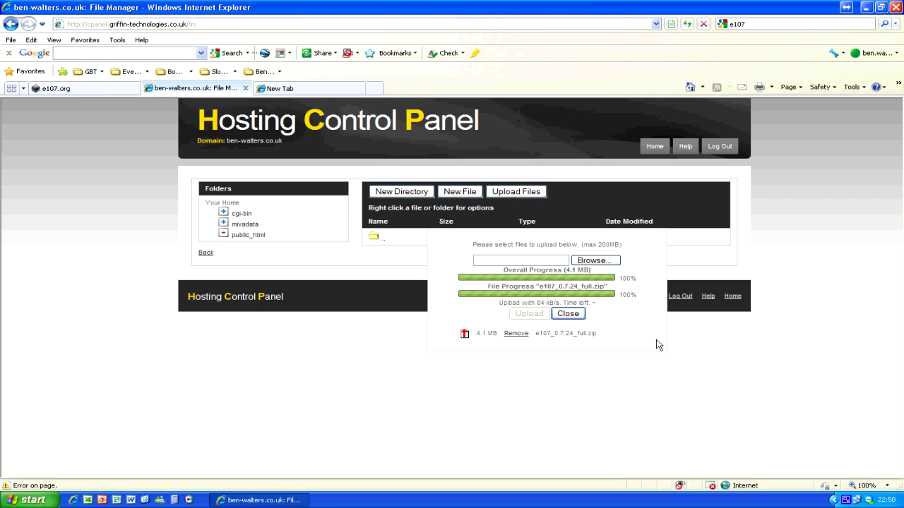
click(569, 314)
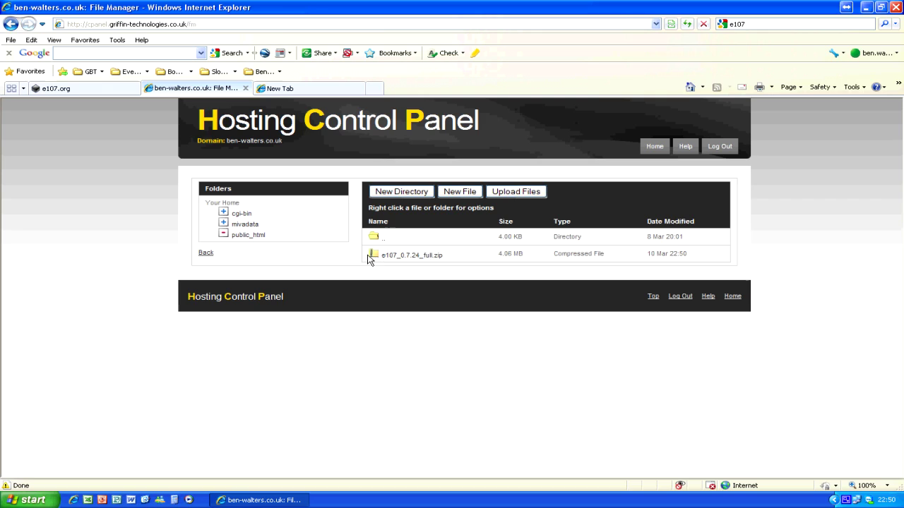
Unzip e107_0.7.24_full.zip into public_html.
right_click(375, 257)
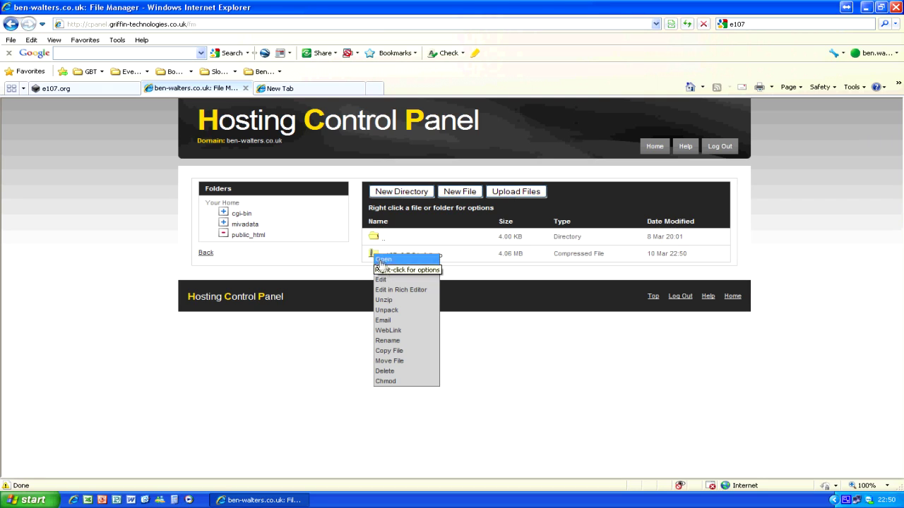
click(391, 301)
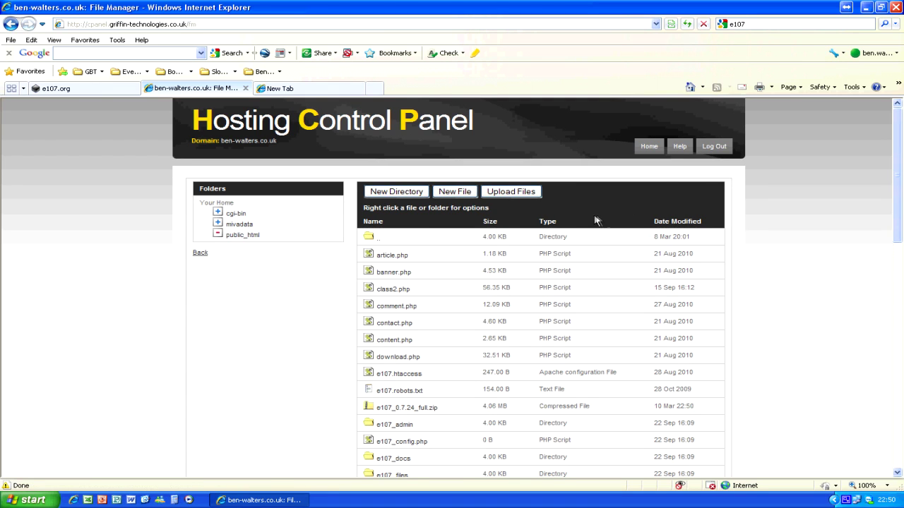
scroll(586, 222, down, 1)
Delete the e107_0.7.24_full.zip archive and check the remaining file list.
right_click(369, 347)
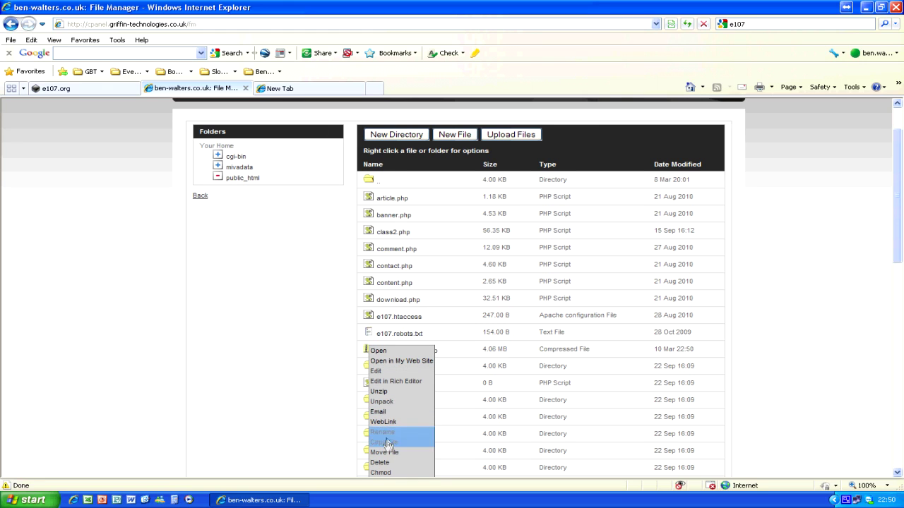
click(385, 464)
click(439, 289)
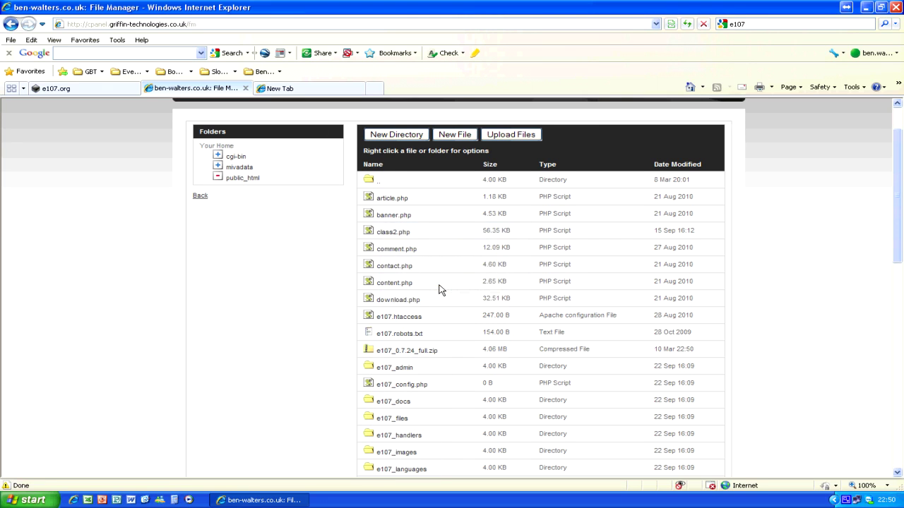
scroll(430, 244, down, 3)
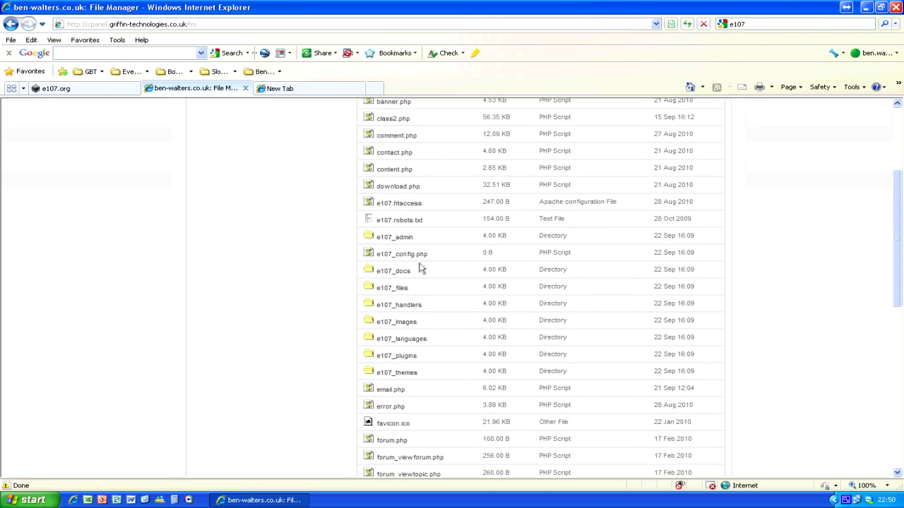
scroll(415, 326, down, 2)
scroll(415, 327, down, 3)
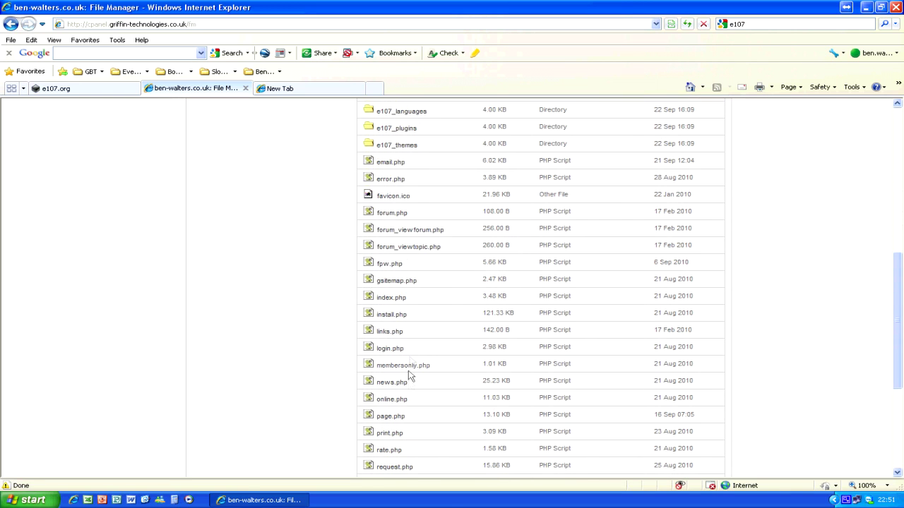
scroll(410, 423, up, 6)
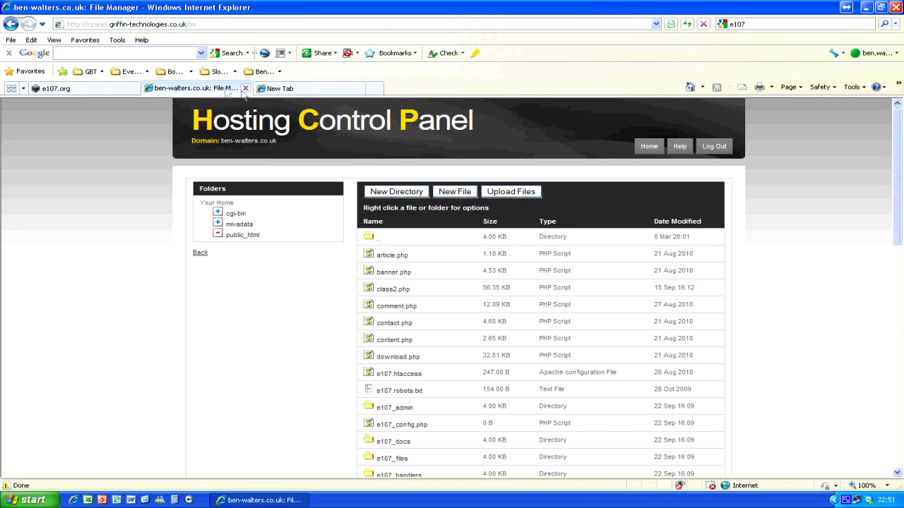
Load ben-walters.co.uk in the new browser tab to start the e107 installer.
click(285, 89)
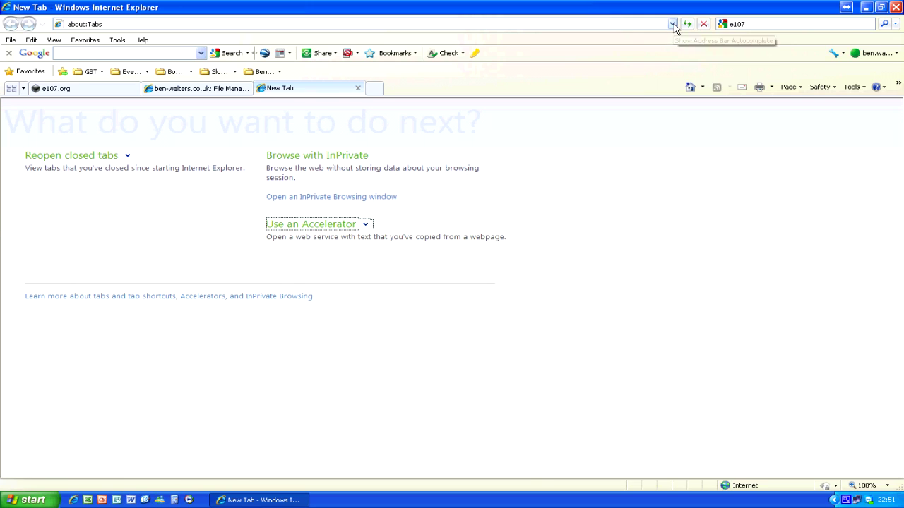
click(219, 23)
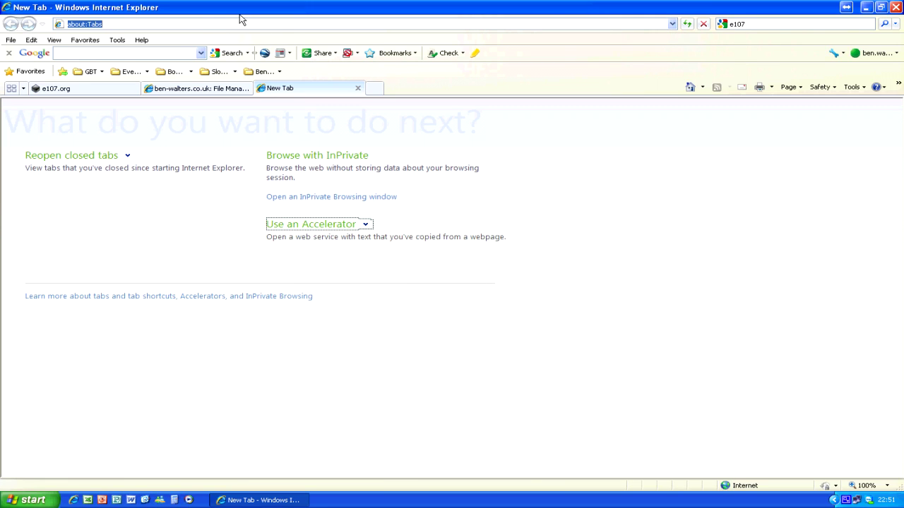
text(be)
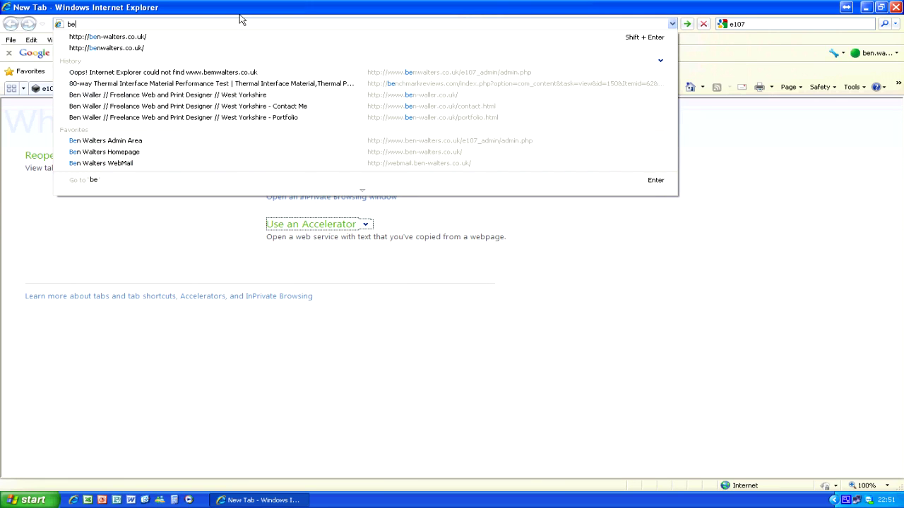
key(Down)
key(Return)
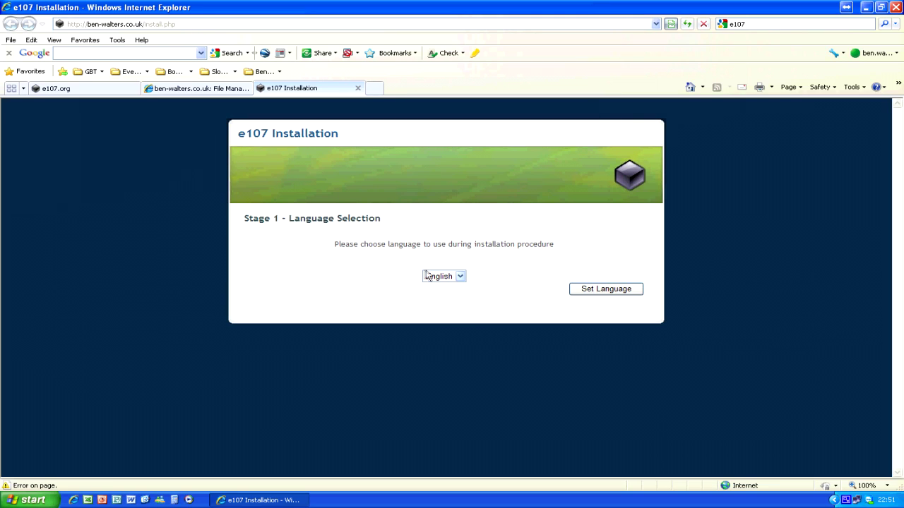
Keep English as the installation language and advance to Stage 2 MySQL Server Details.
click(459, 277)
click(438, 286)
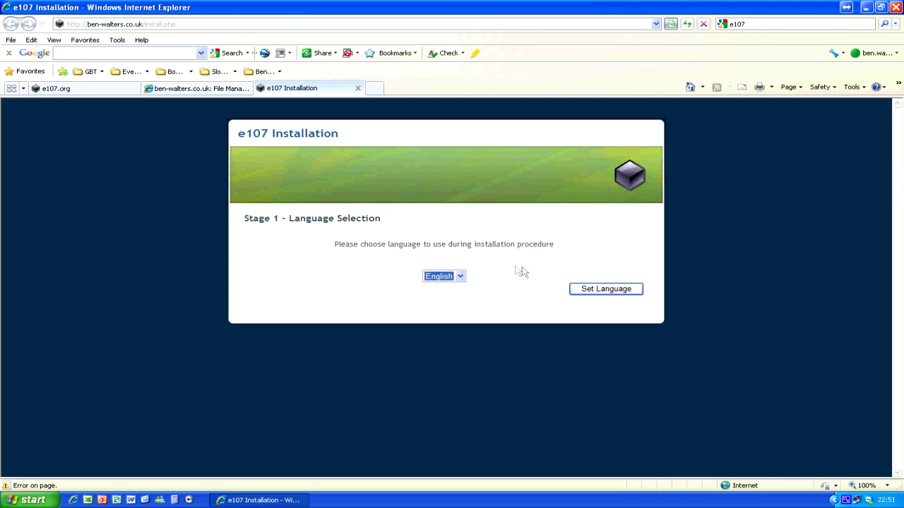
click(617, 294)
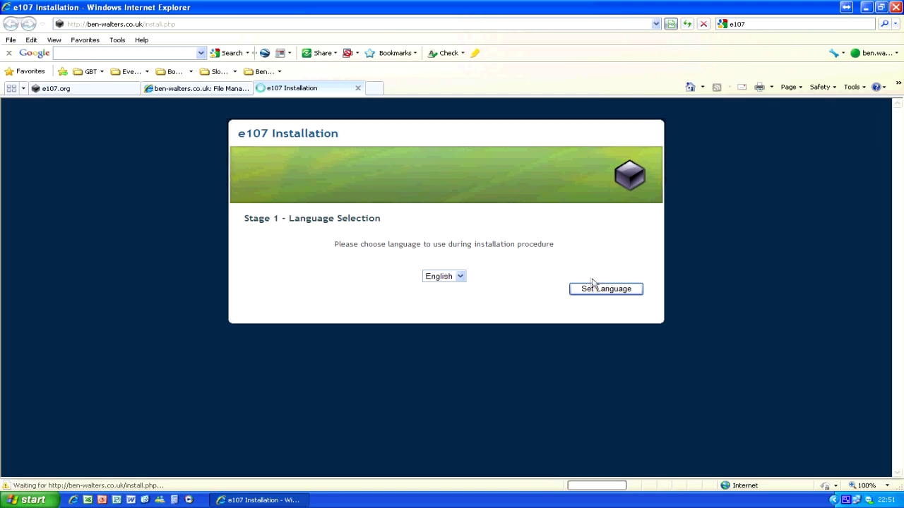
scroll(514, 288, down, 3)
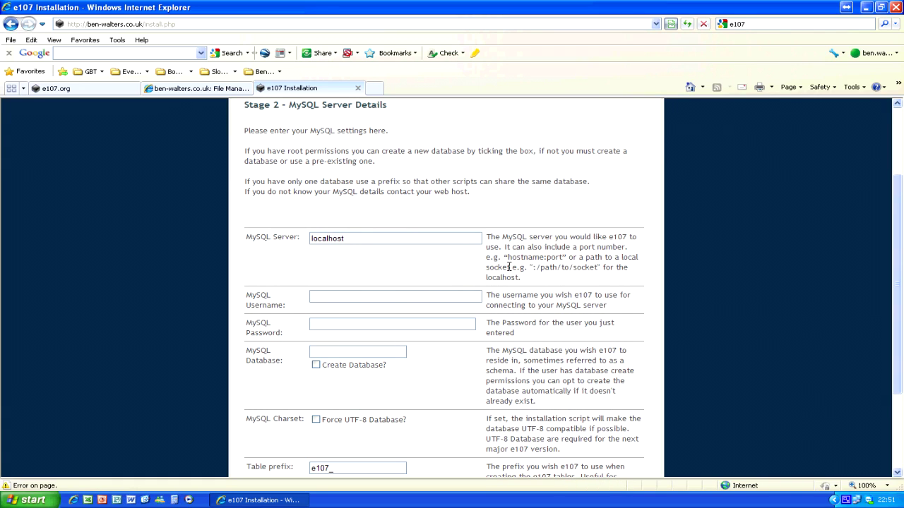
click(202, 92)
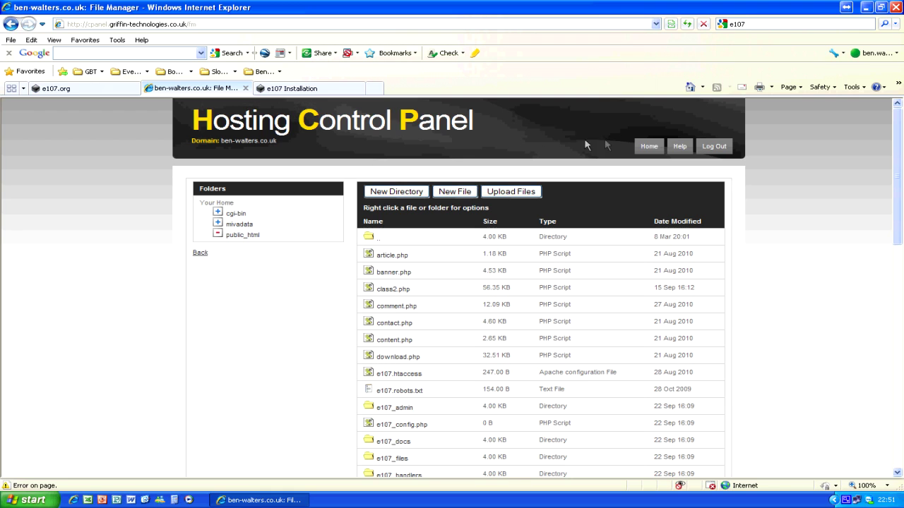
Create a MySQL database with a username and password, then select its name web232-benw.
click(646, 146)
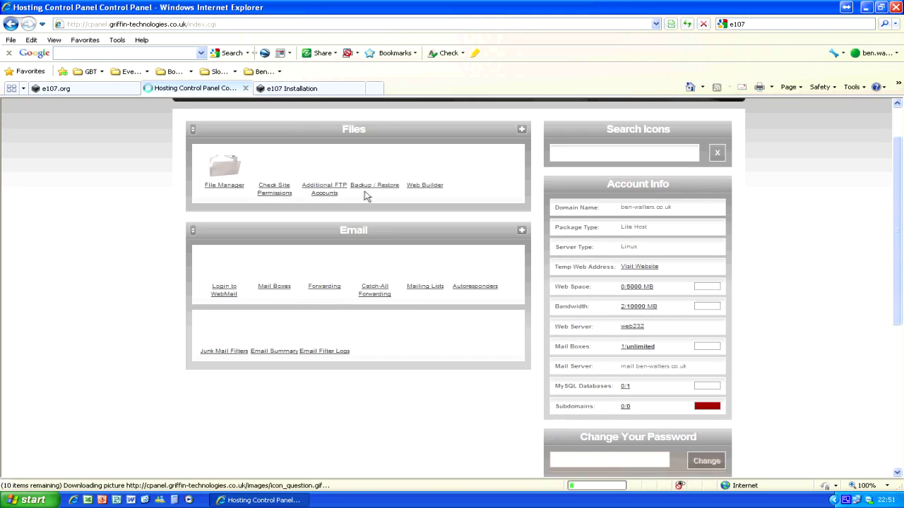
scroll(317, 213, down, 4)
scroll(317, 213, down, 2)
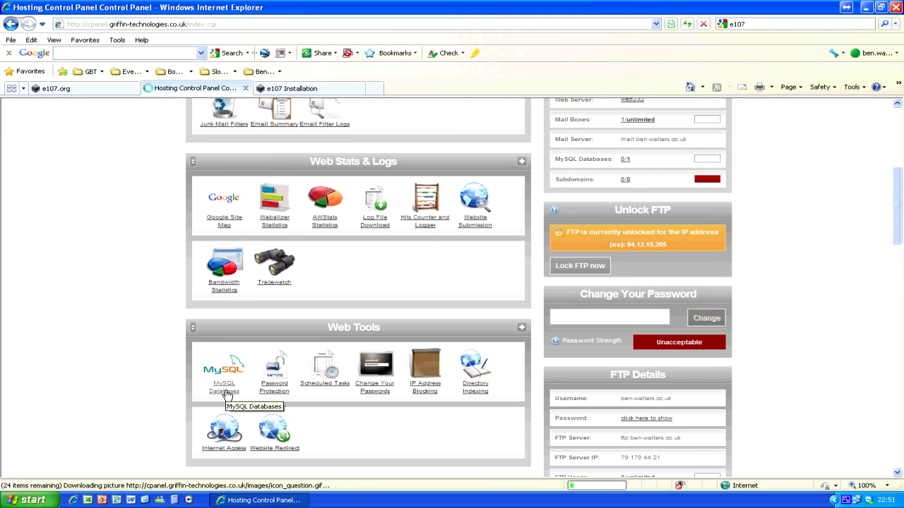
click(226, 393)
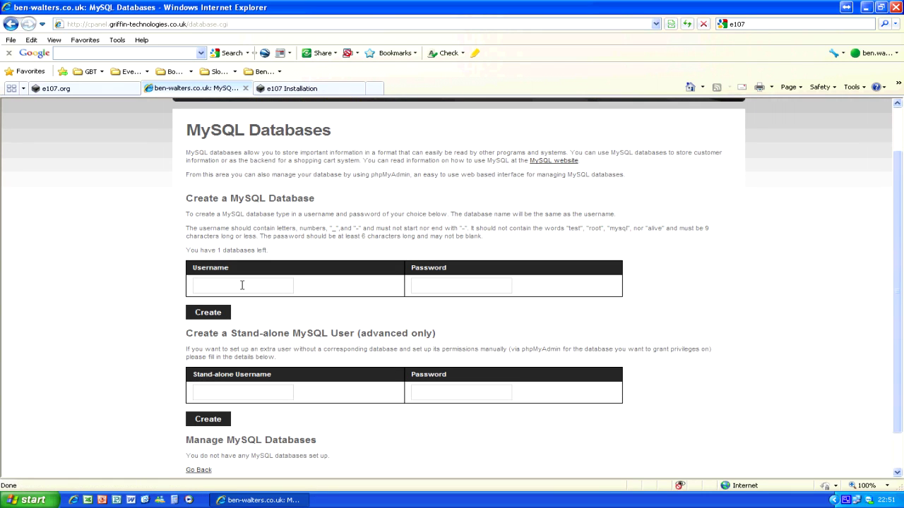
click(242, 285)
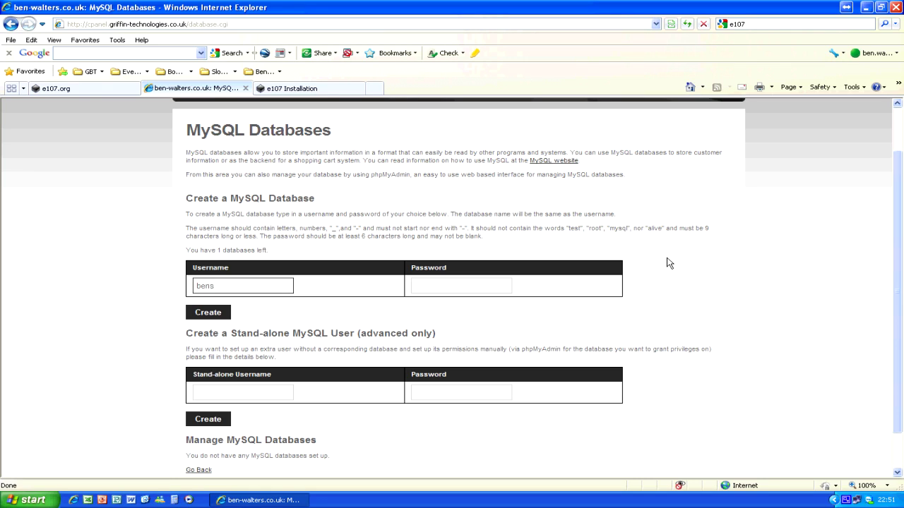
key(Tab)
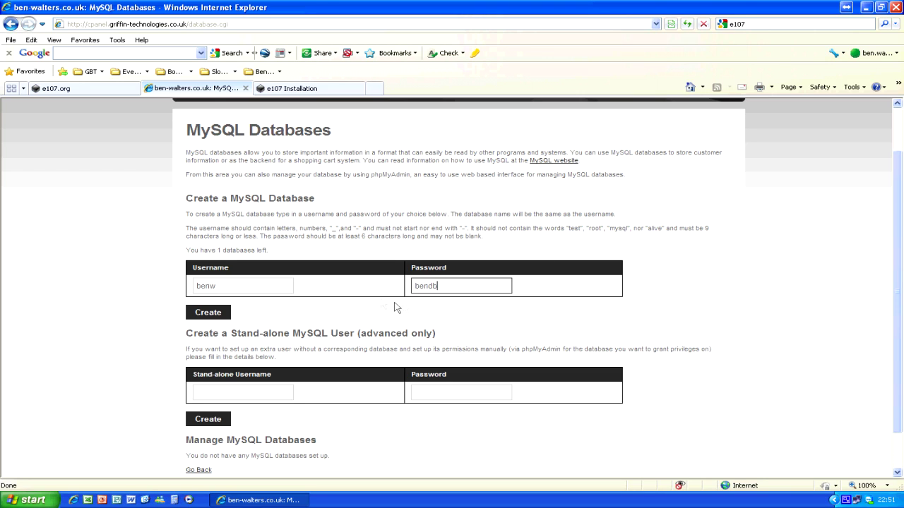
click(211, 313)
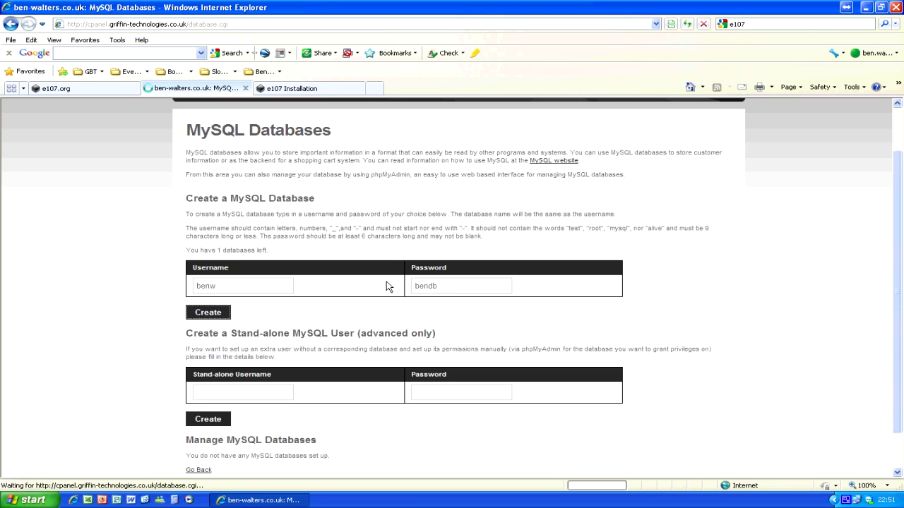
scroll(295, 286, down, 3)
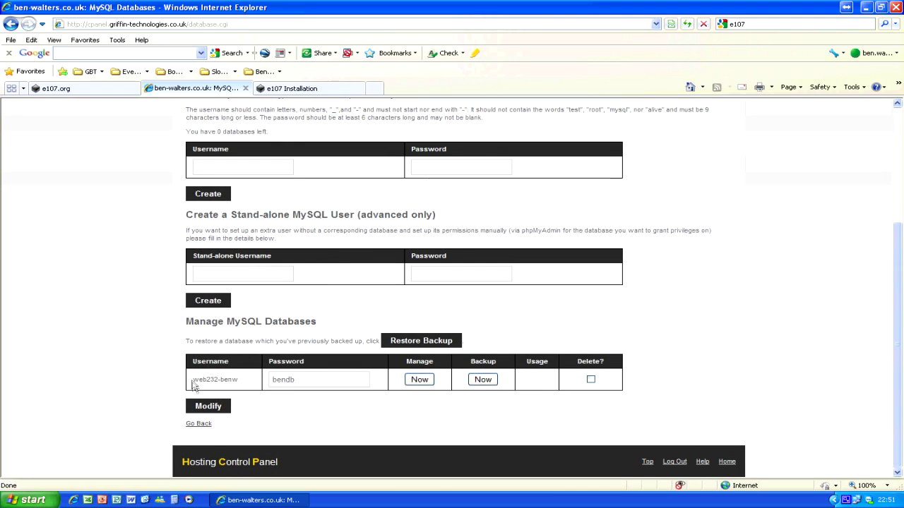
drag(192, 379, 264, 354)
key(ctrl+c)
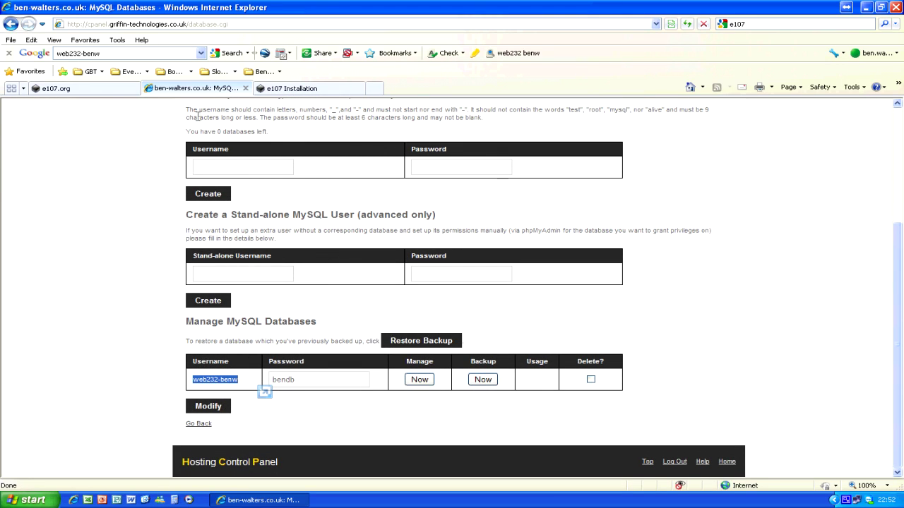
click(291, 88)
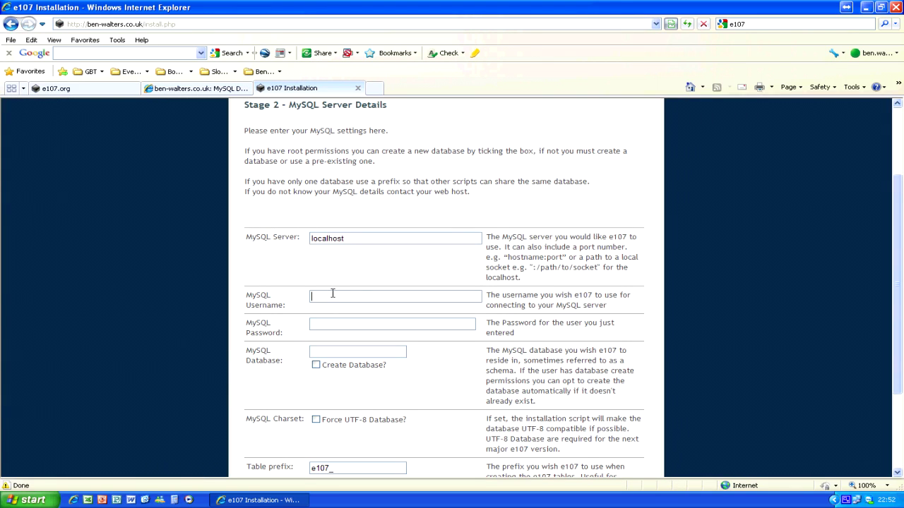
key(ctrl+v)
click(177, 89)
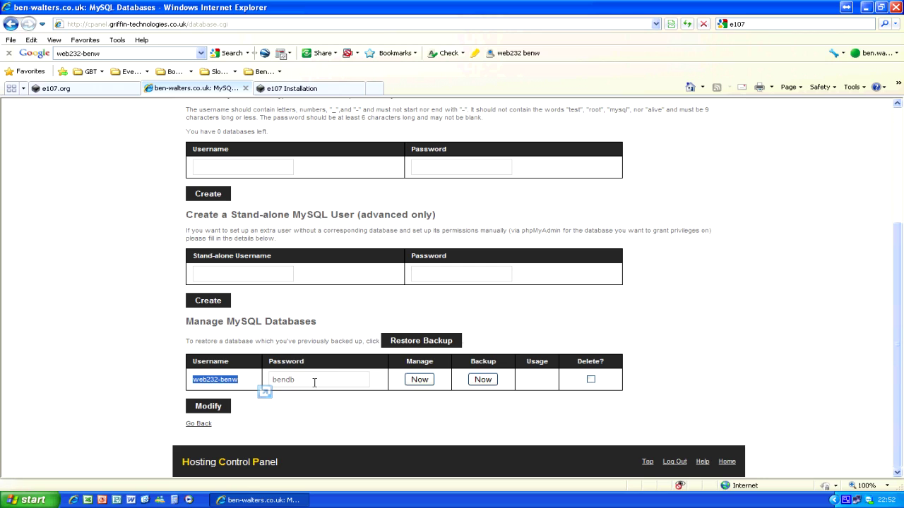
click(291, 89)
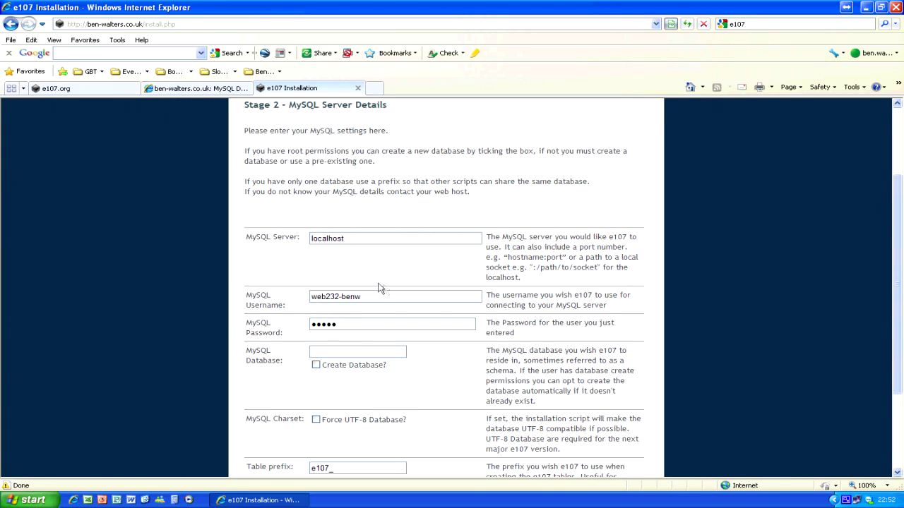
drag(365, 296, 281, 289)
key(ctrl+c)
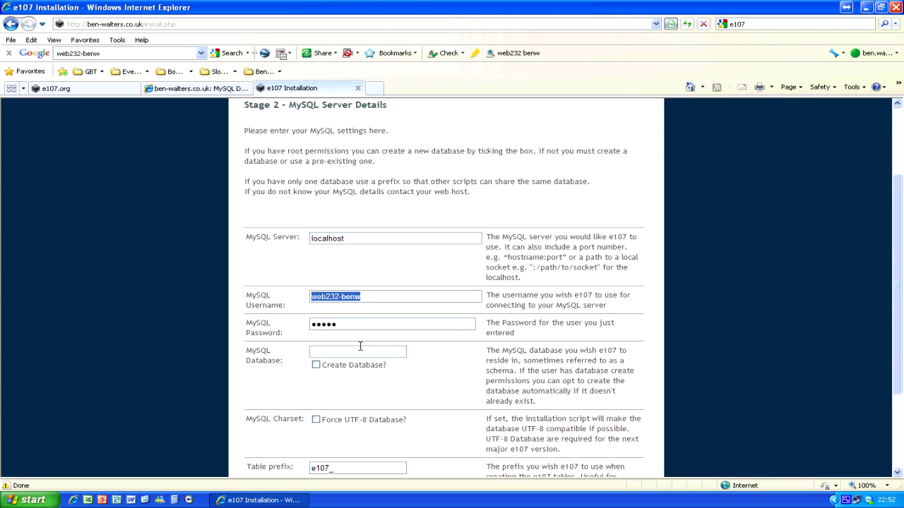
Paste web232-benw into the MySQL Database field, checking it against the database details.
click(238, 88)
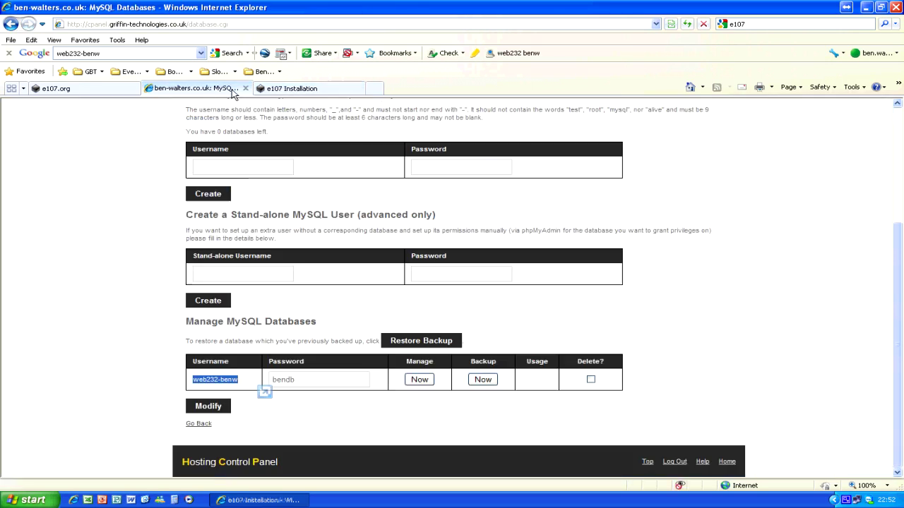
click(284, 88)
click(343, 351)
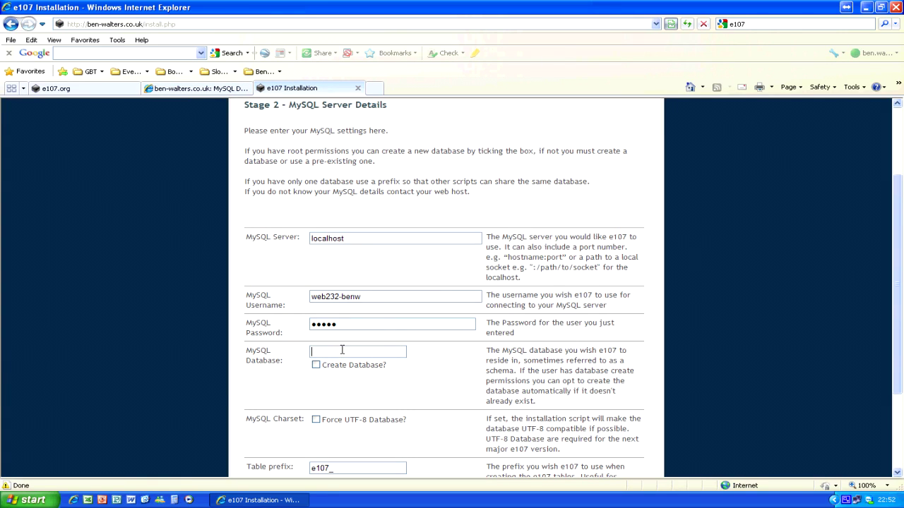
key(ctrl+v)
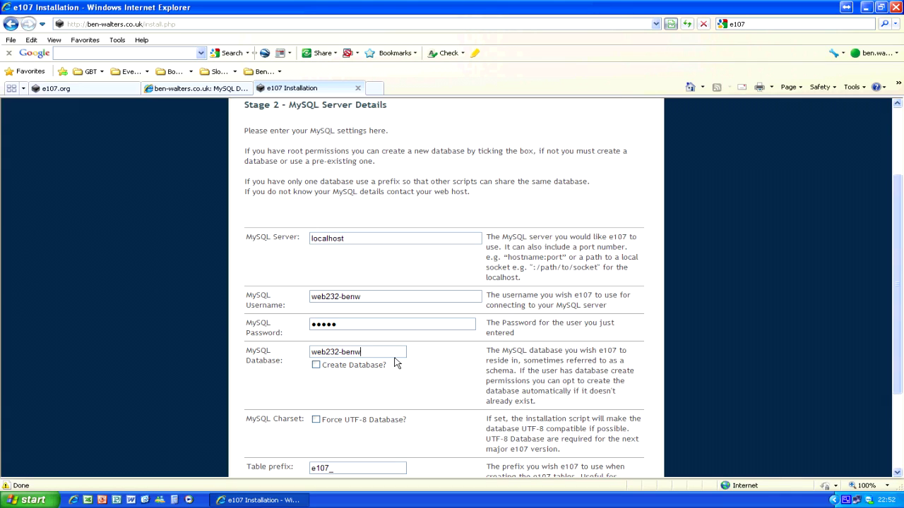
click(392, 356)
click(241, 89)
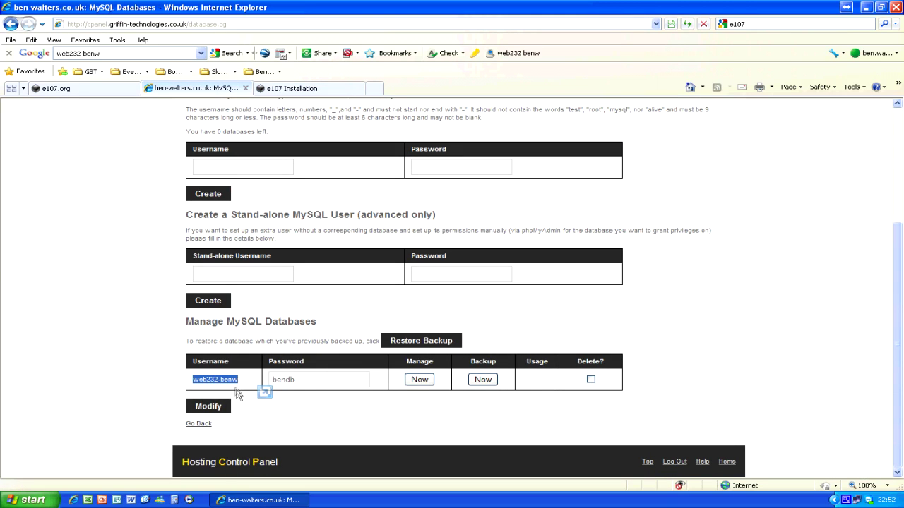
click(275, 87)
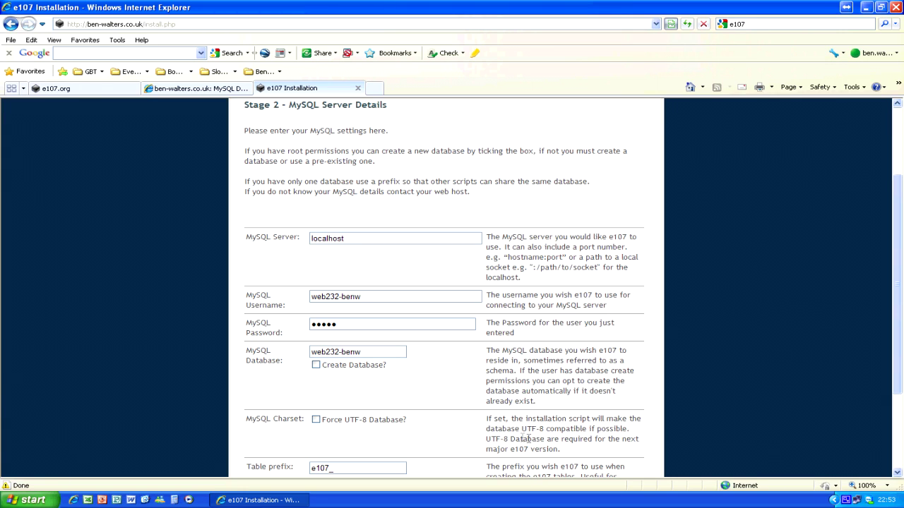
Submit with Force UTF-8 Database ticked, then go back after the Stage 3 error.
scroll(487, 420, down, 3)
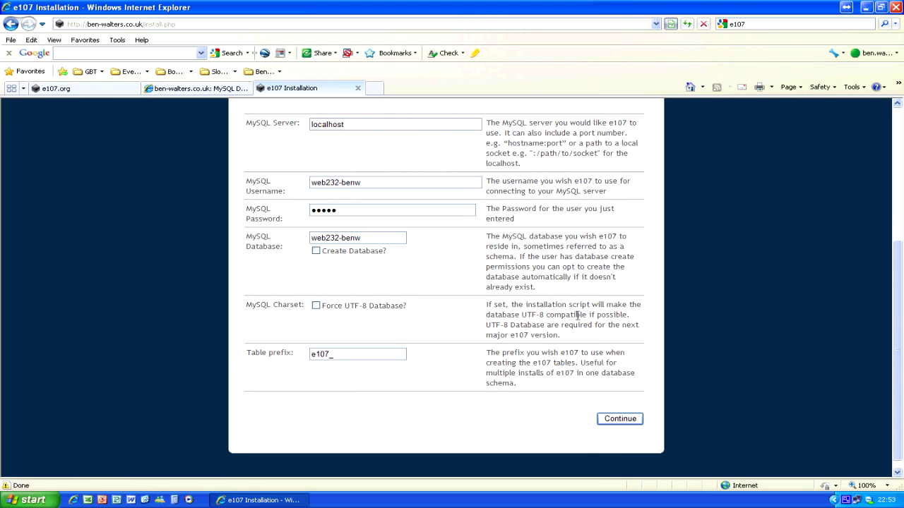
click(337, 309)
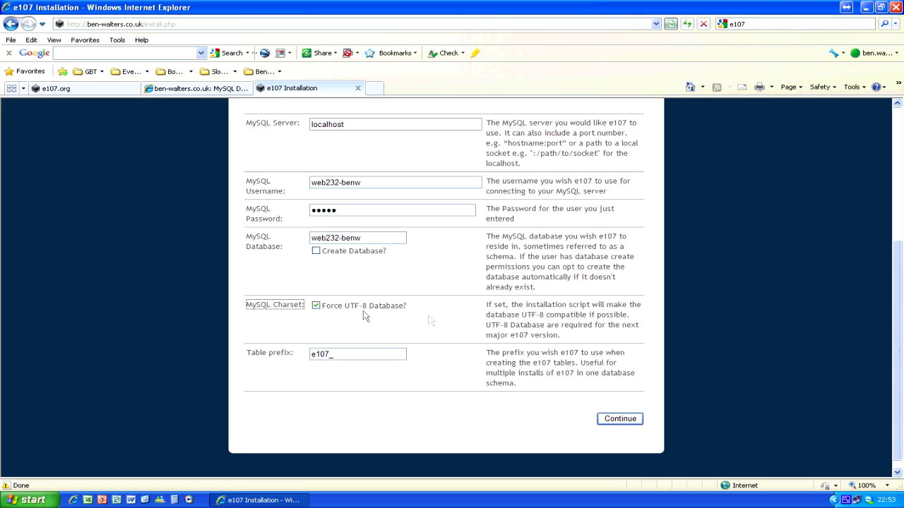
click(628, 421)
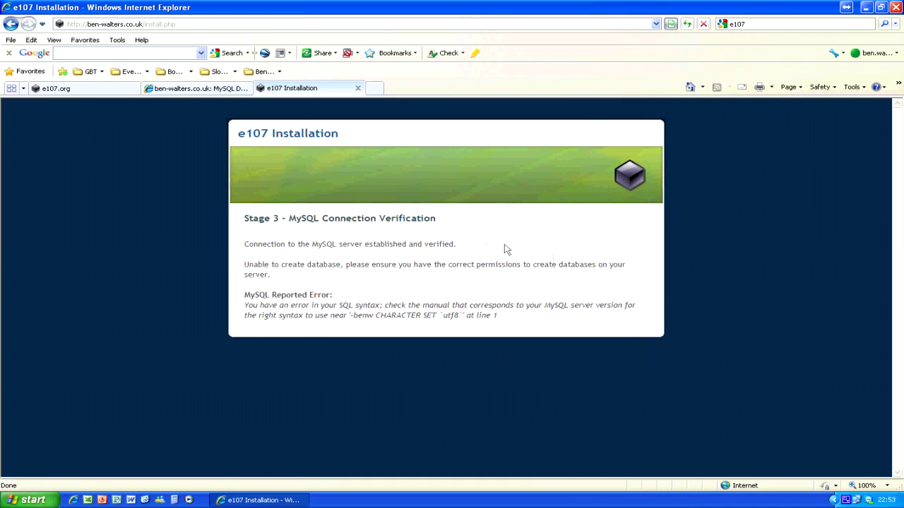
click(10, 24)
click(330, 209)
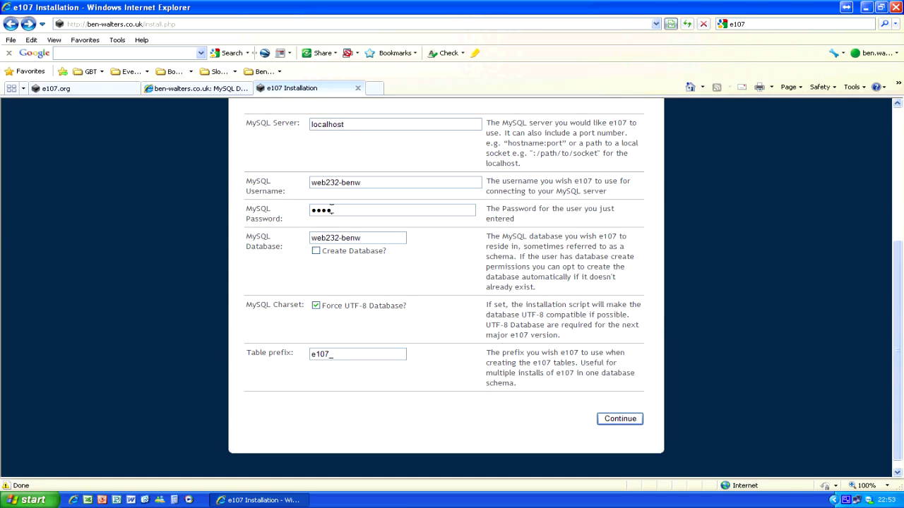
Untick Force UTF-8 Database, resubmit, and continue to the Stage 4 version and permission checks.
click(359, 308)
click(619, 422)
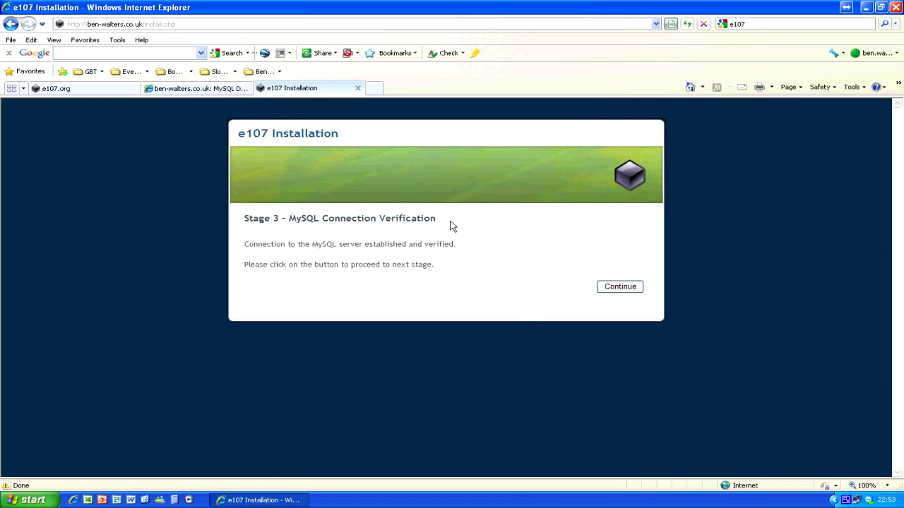
click(626, 290)
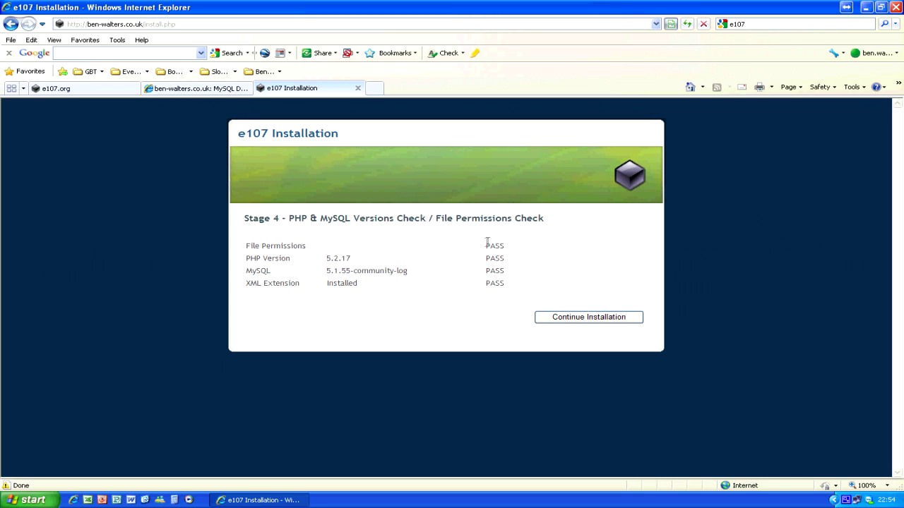
Complete the Stage 5 administrator details, replacing the placeholder e-mail with the admin's address, and submit.
click(580, 324)
click(593, 319)
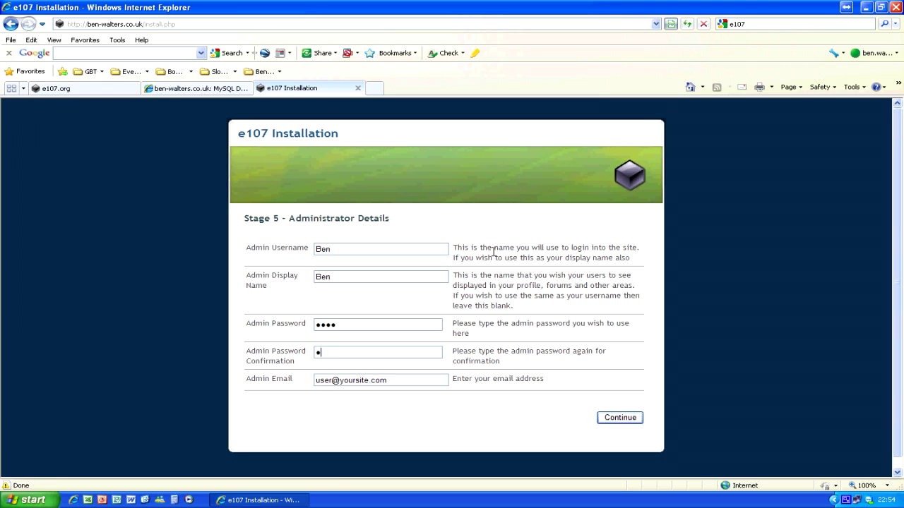
double_click(328, 381)
text(ben)
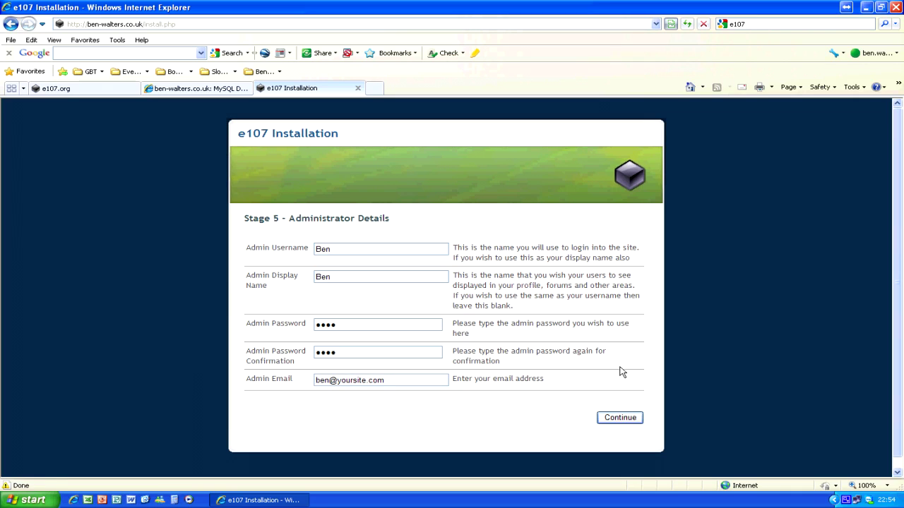
text(walters)
key(Delete)
key(Delete)
key(Delete)
key(Delete)
key(Delete)
key(Delete)
key(Delete)
key(Delete)
key(Delete)
key(Delete)
key(Delete)
key(Delete)
text(ben-walters)
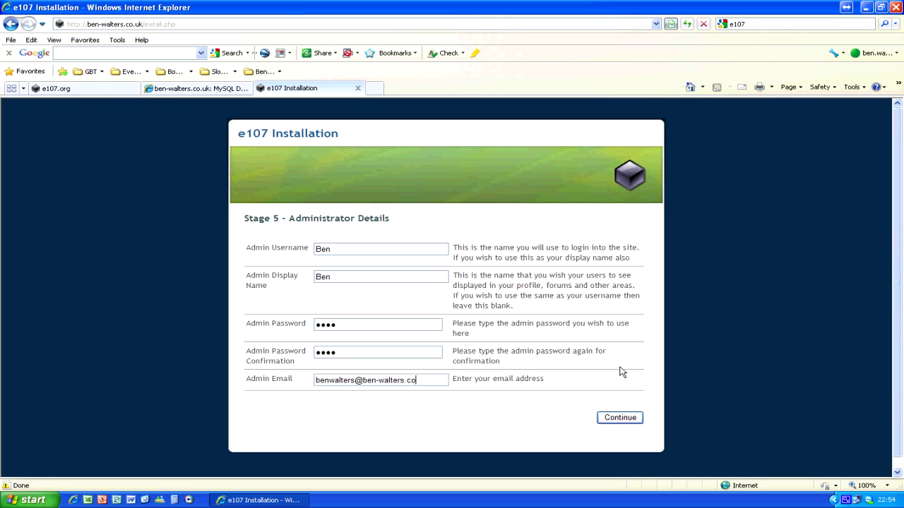
click(622, 419)
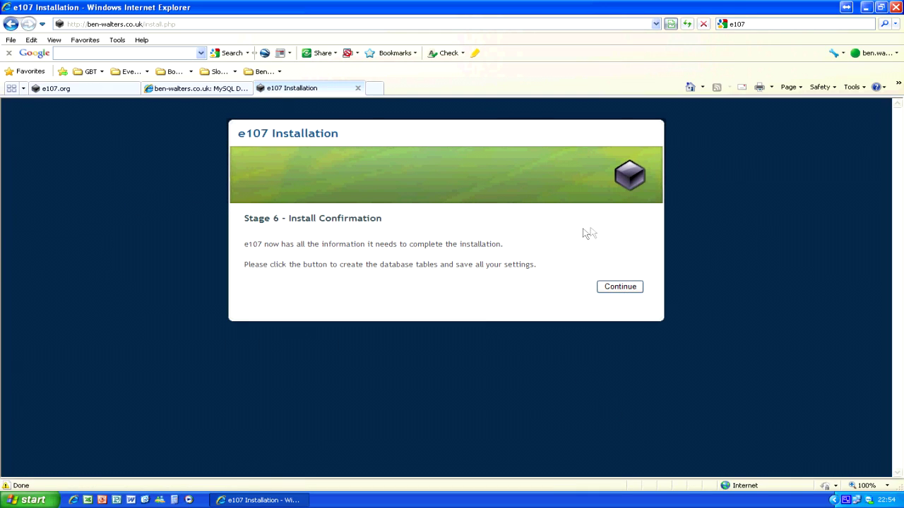
Continue from Stage 6 to create the database tables and save the e107 settings.
click(622, 286)
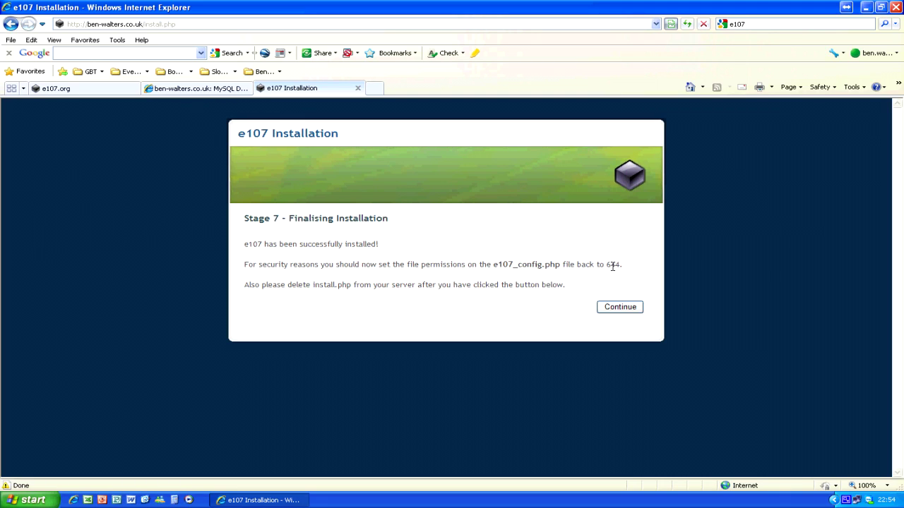
Go back to the control panel home and open the File Manager.
click(215, 88)
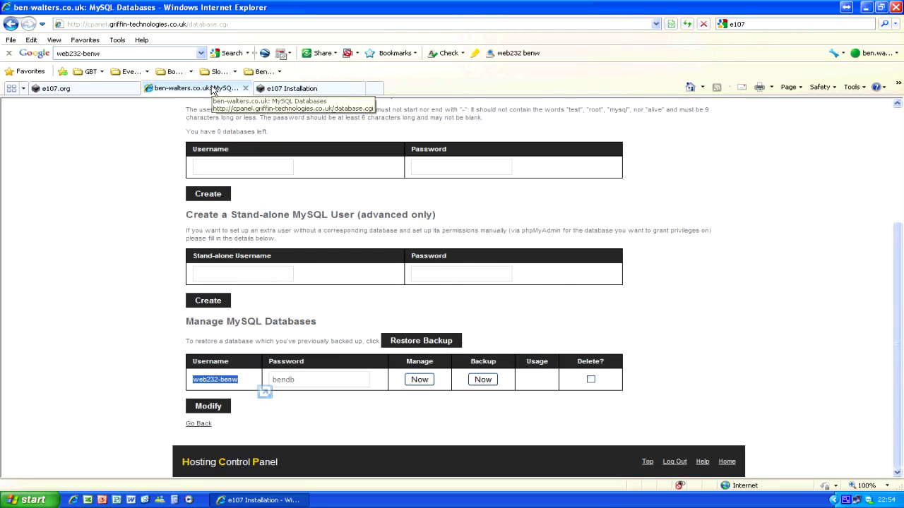
scroll(205, 164, up, 5)
click(646, 146)
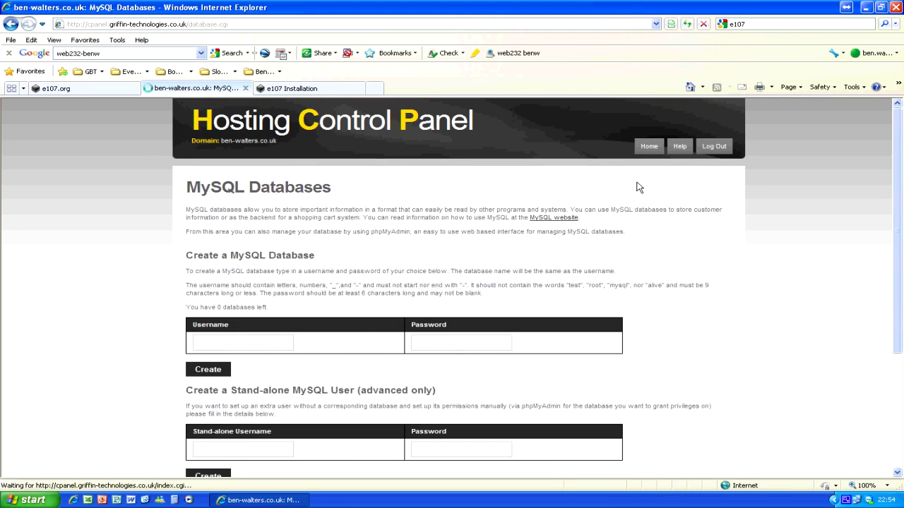
click(219, 234)
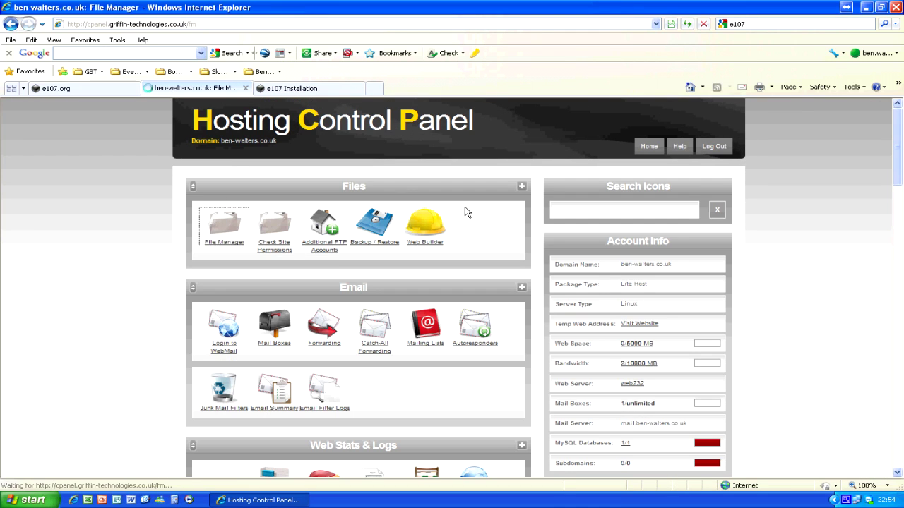
scroll(412, 238, down, 5)
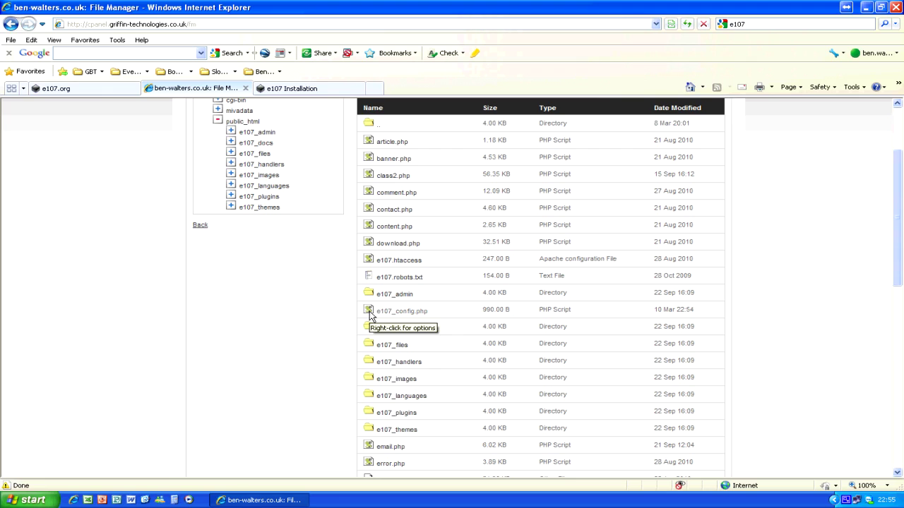
Chmod e107_config.php to 644 and save the permissions.
right_click(372, 315)
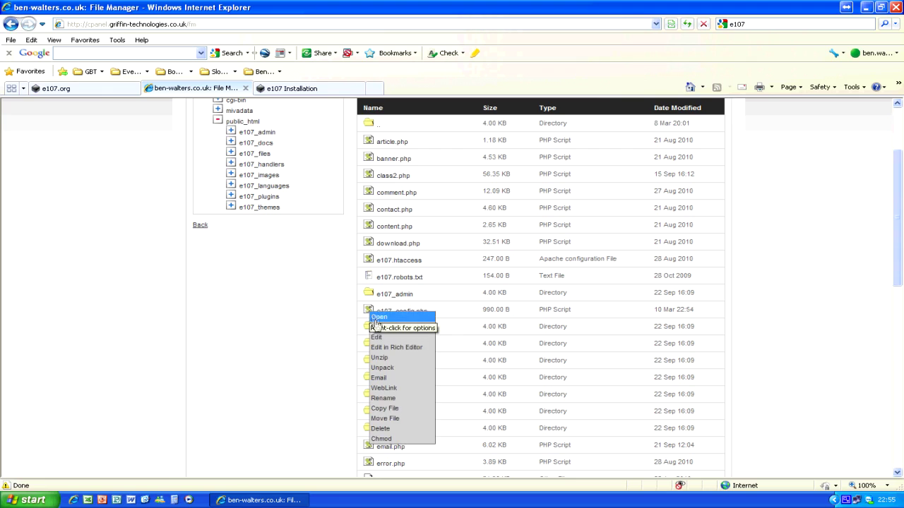
click(382, 440)
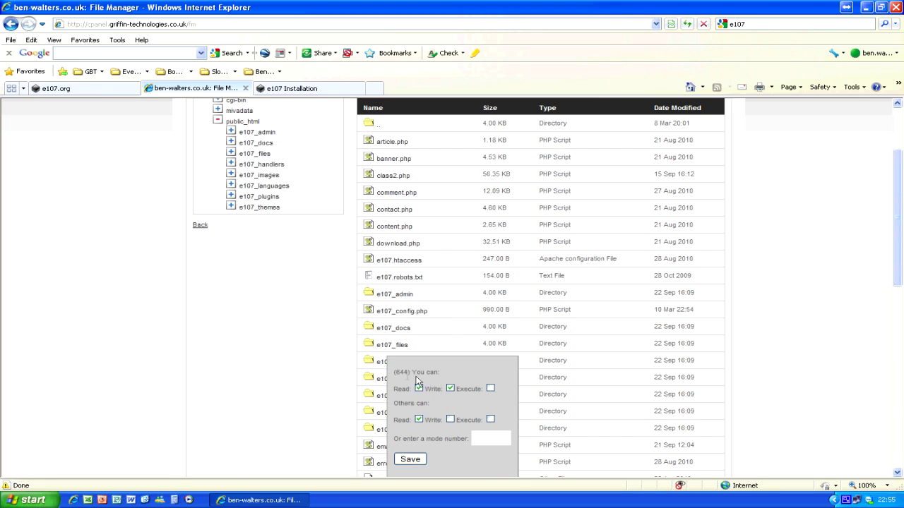
drag(398, 372, 408, 370)
click(474, 439)
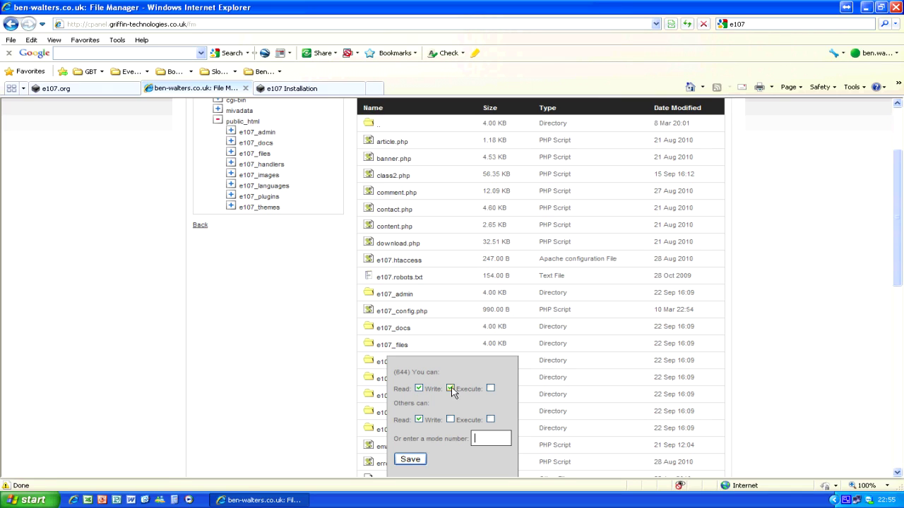
click(410, 460)
scroll(295, 364, up, 4)
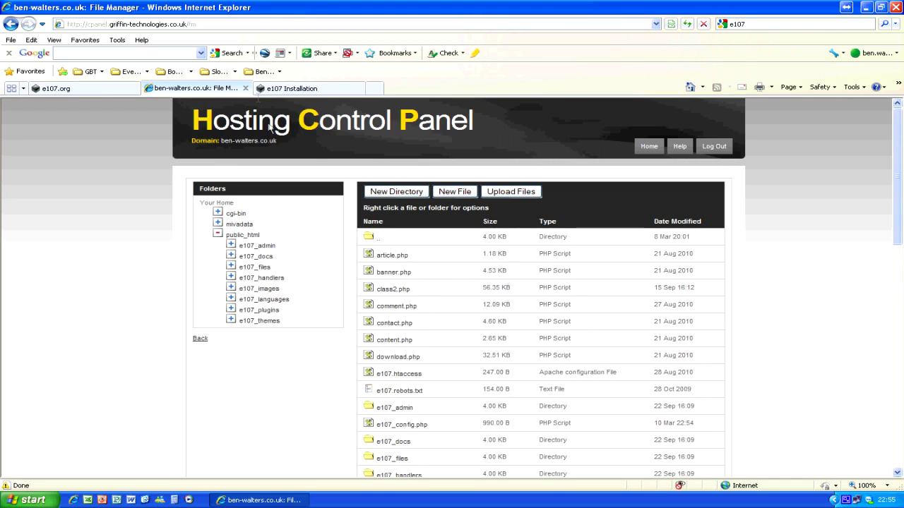
Continue past Stage 7 so the new e107 site's News page loads.
click(274, 89)
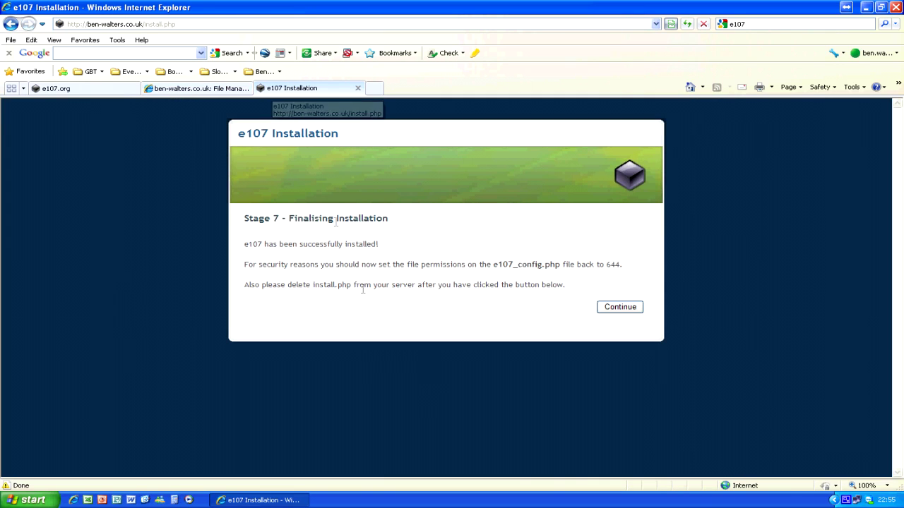
click(604, 311)
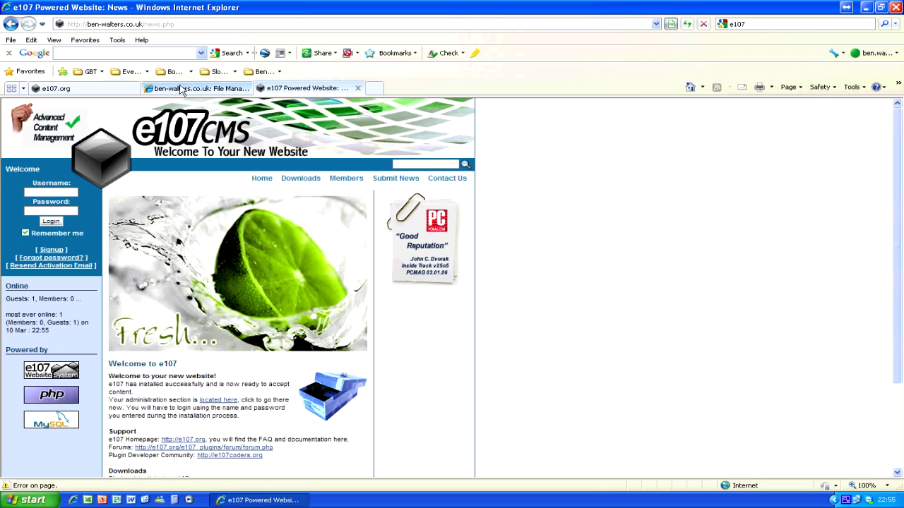
click(12, 24)
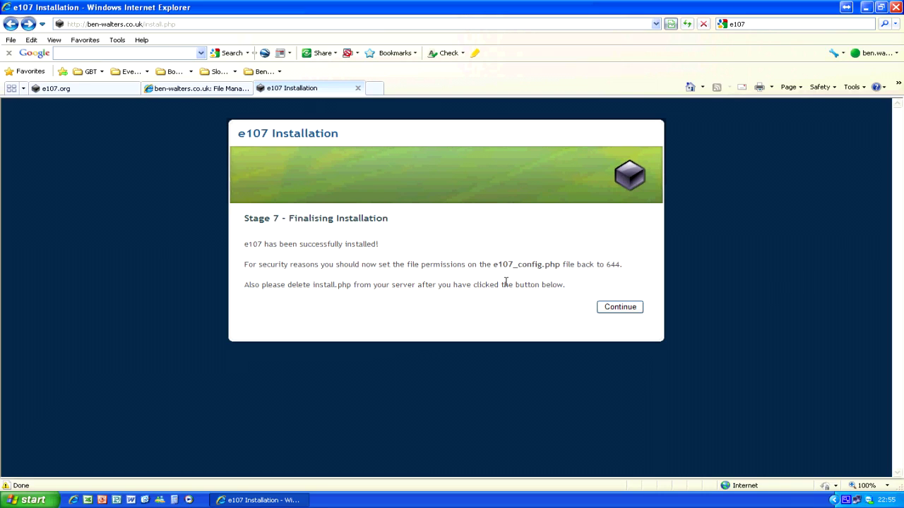
click(604, 306)
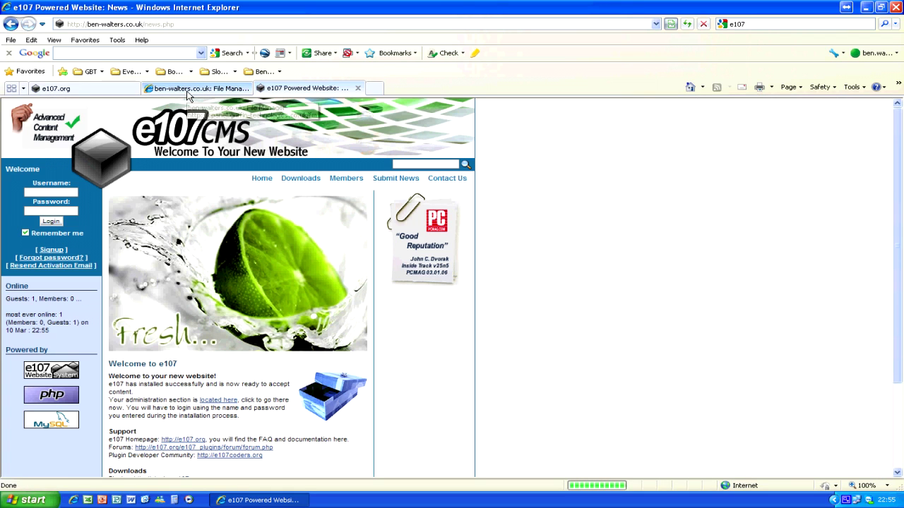
Delete install.php in the File Manager and confirm with OK.
click(187, 90)
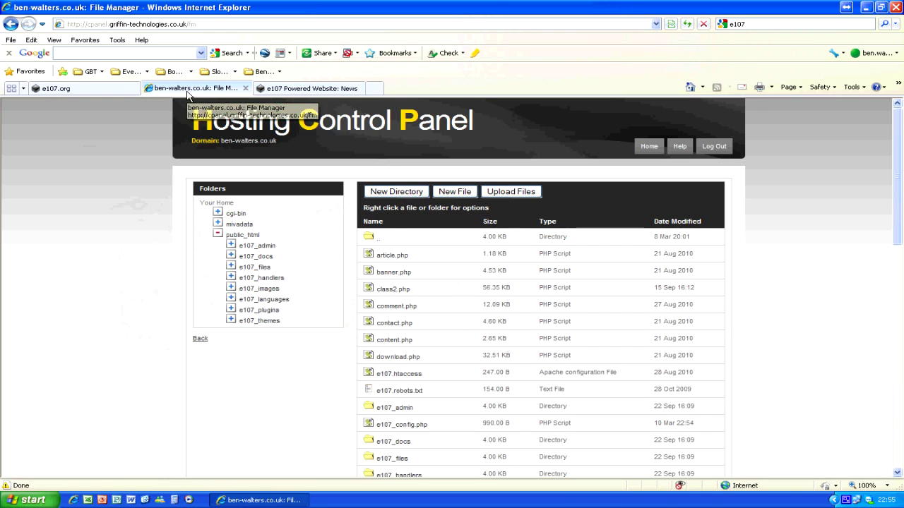
scroll(499, 316, down, 5)
scroll(499, 316, down, 5)
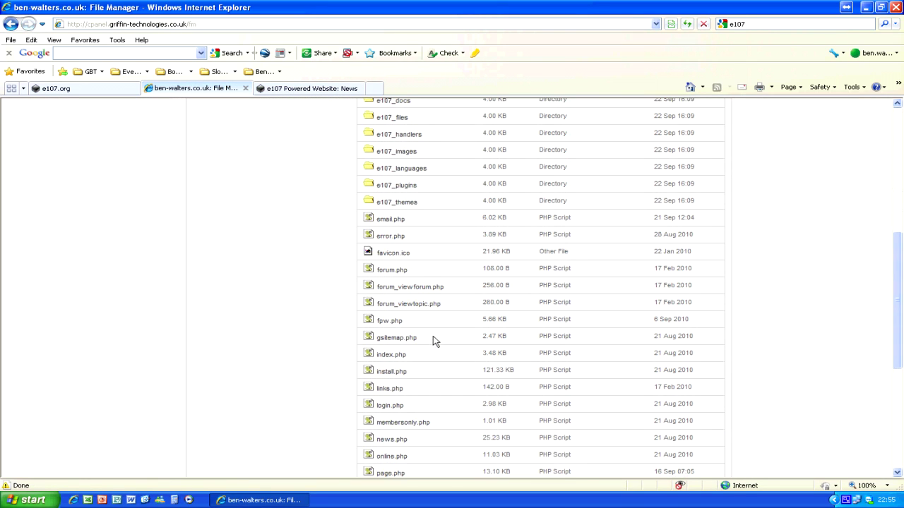
right_click(371, 377)
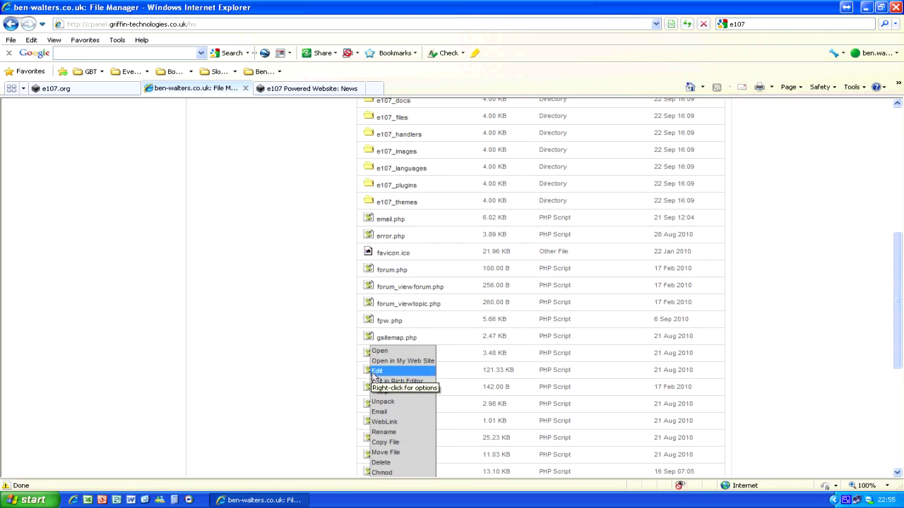
click(392, 466)
click(439, 290)
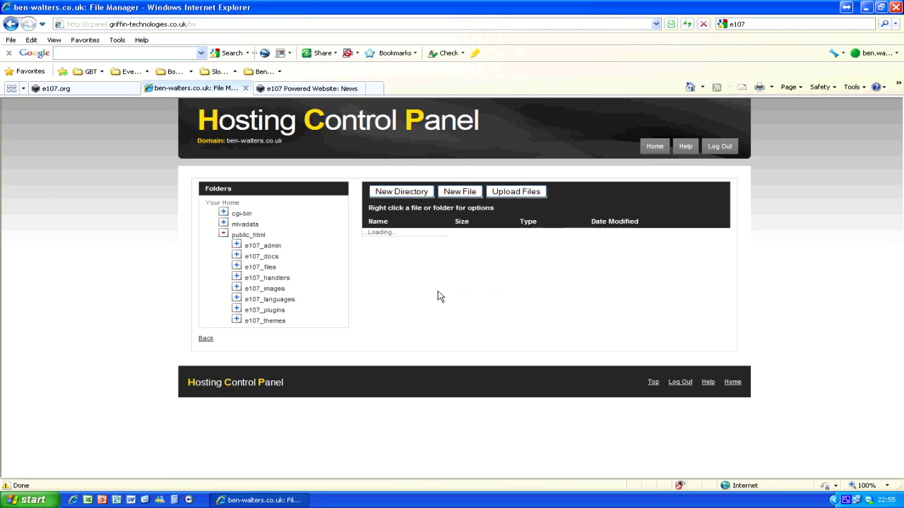
Log in to the new e107 site with the admin username and password.
click(310, 88)
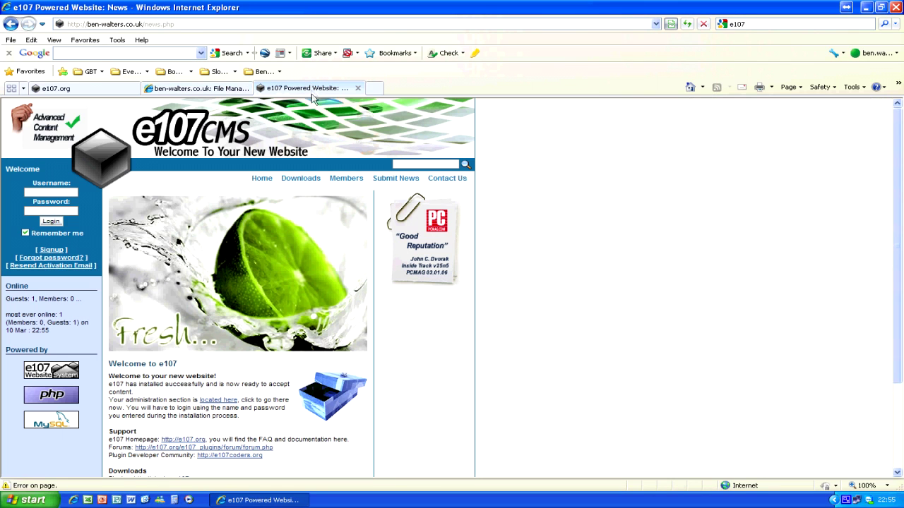
click(49, 192)
key(Tab)
key(Return)
key(Escape)
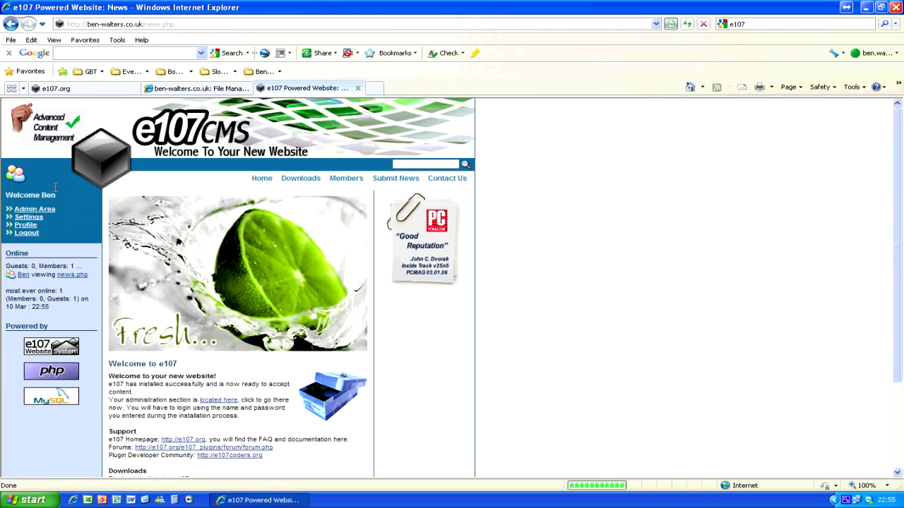
Open the e107 Admin Area from the site's admin link.
click(54, 210)
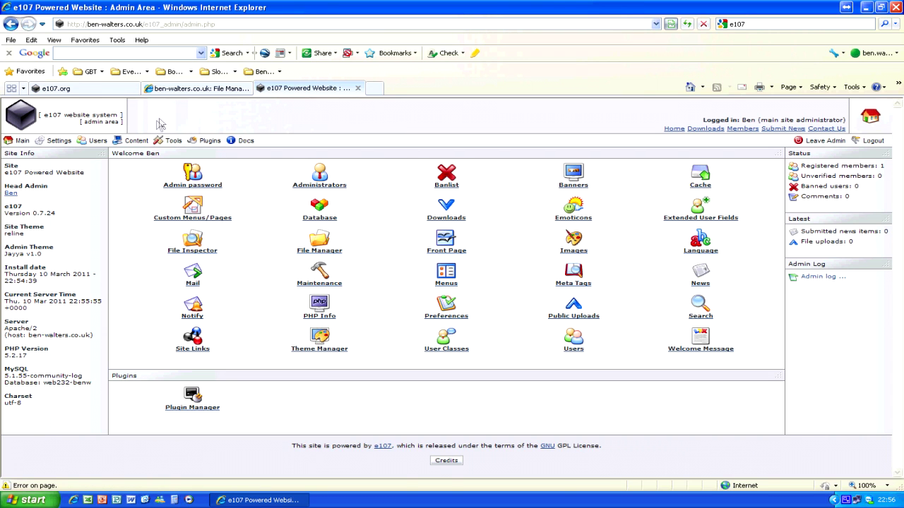
click(178, 88)
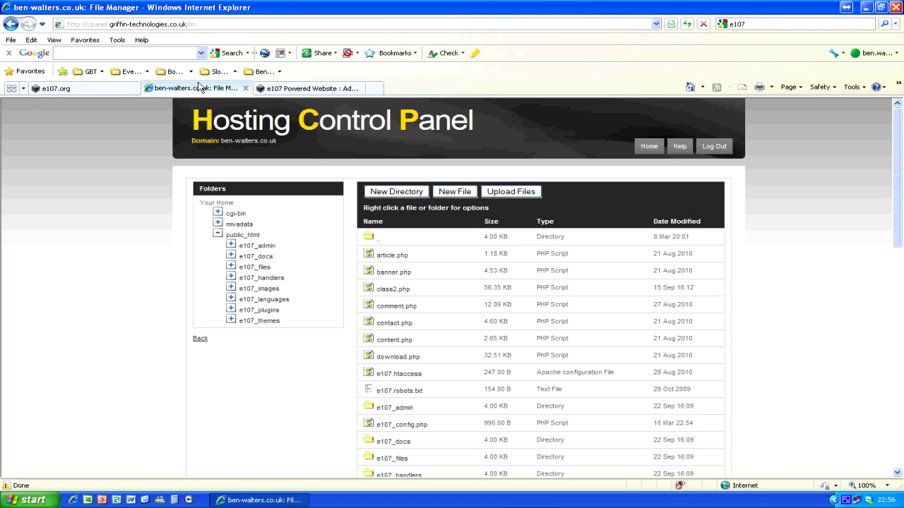
click(286, 91)
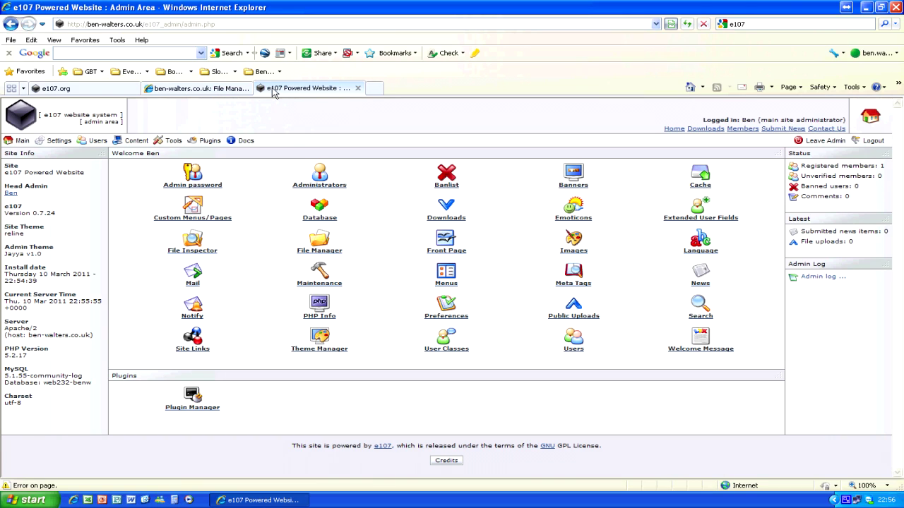